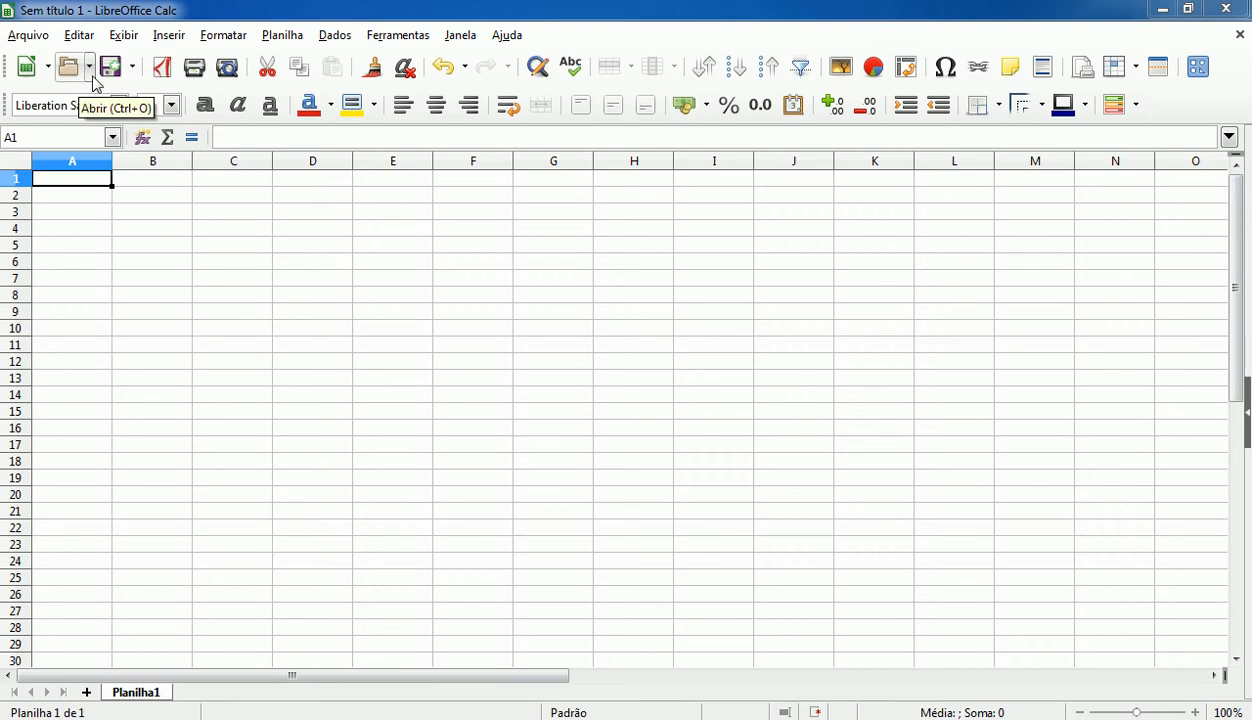
# Step: Examine the available command groups for files, editing, inserting, formatting, sheets, data and tools
pyautogui.click(28, 35)
pyautogui.moveTo(68, 38)
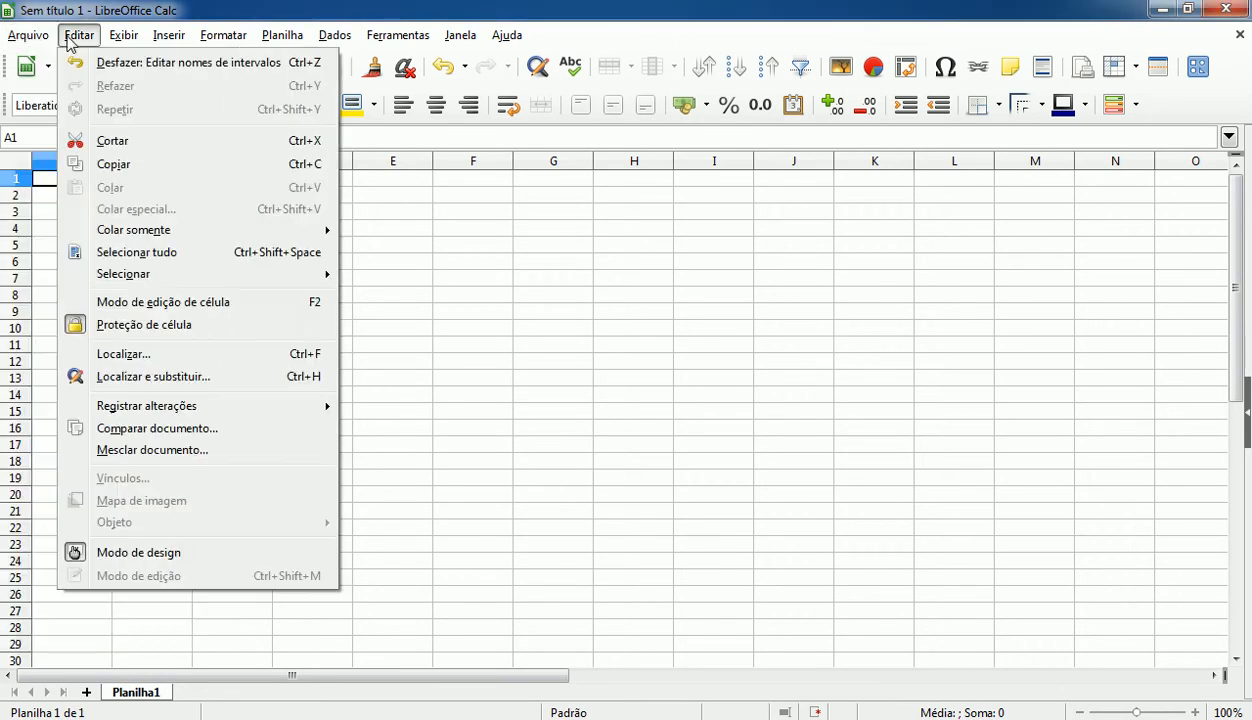
pyautogui.moveTo(168, 40)
pyautogui.moveTo(285, 36)
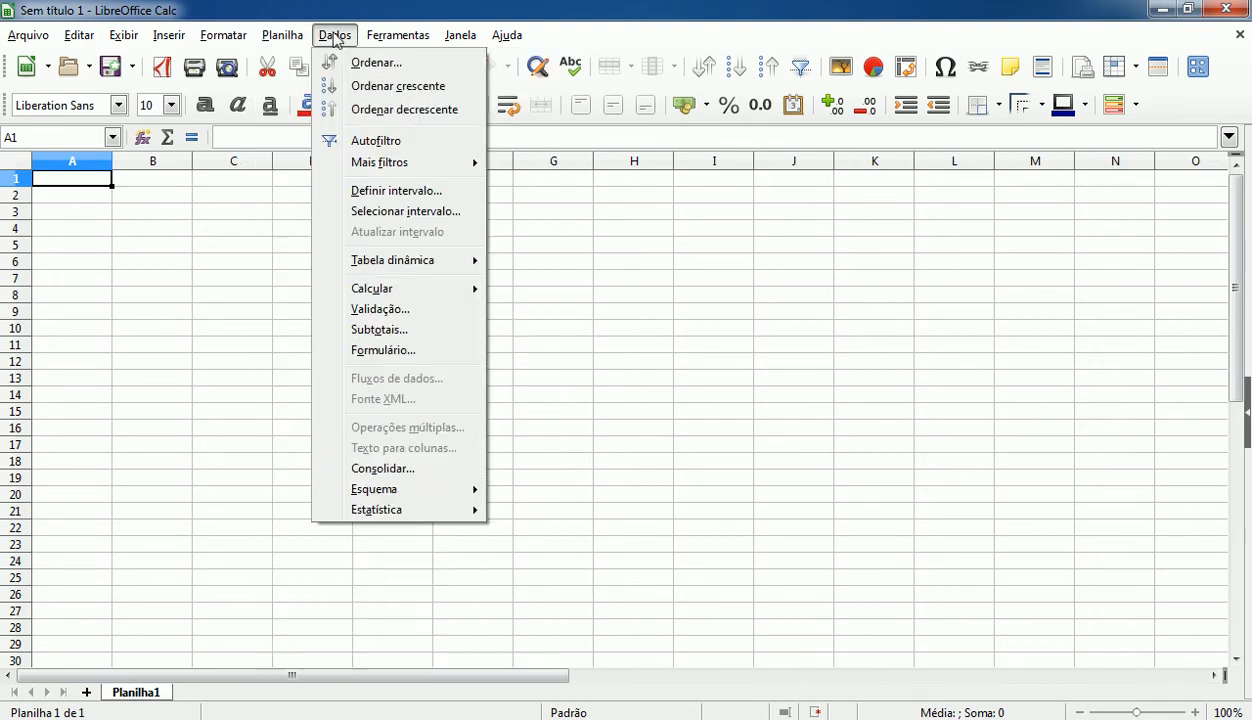
pyautogui.moveTo(455, 38)
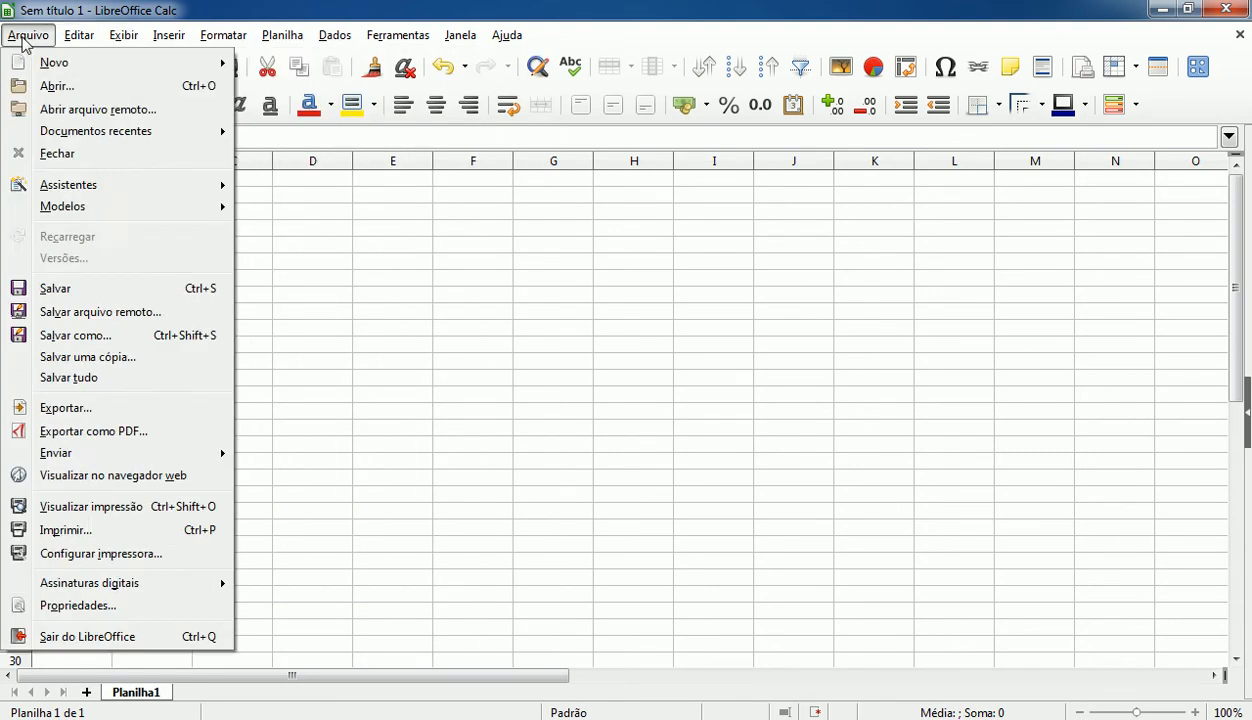
pyautogui.moveTo(22, 48)
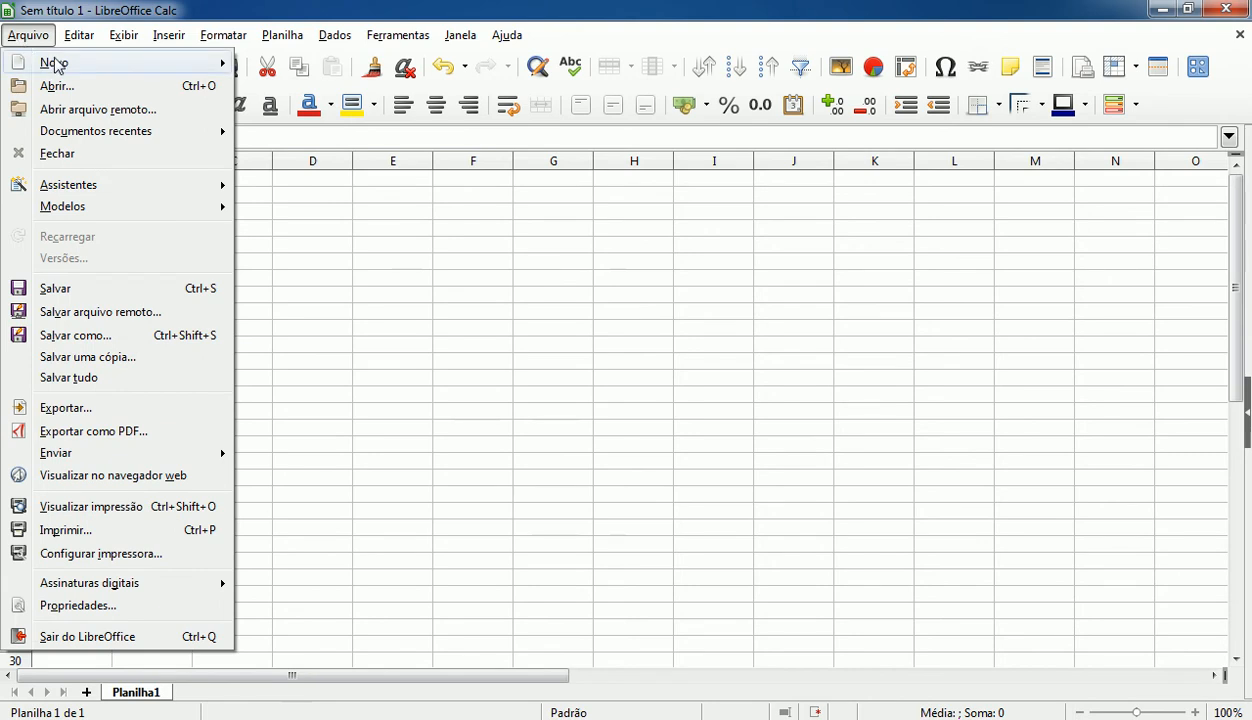
pyautogui.moveTo(90, 65)
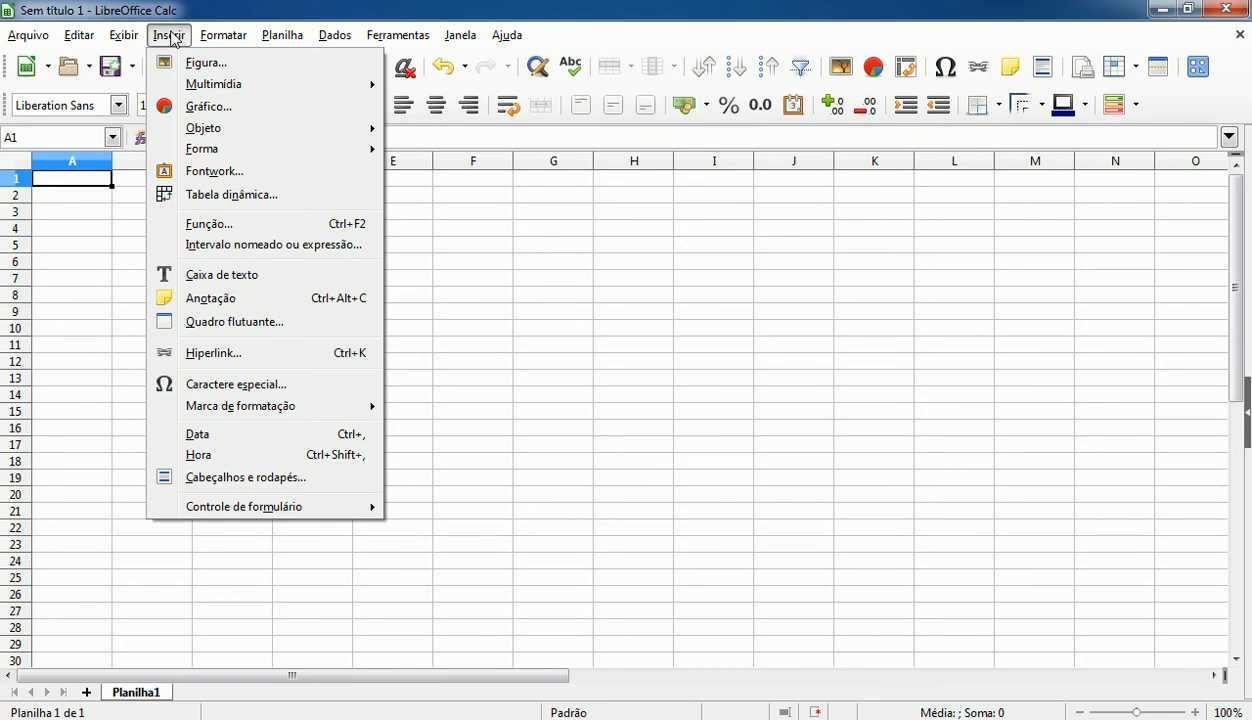
pyautogui.moveTo(222, 38)
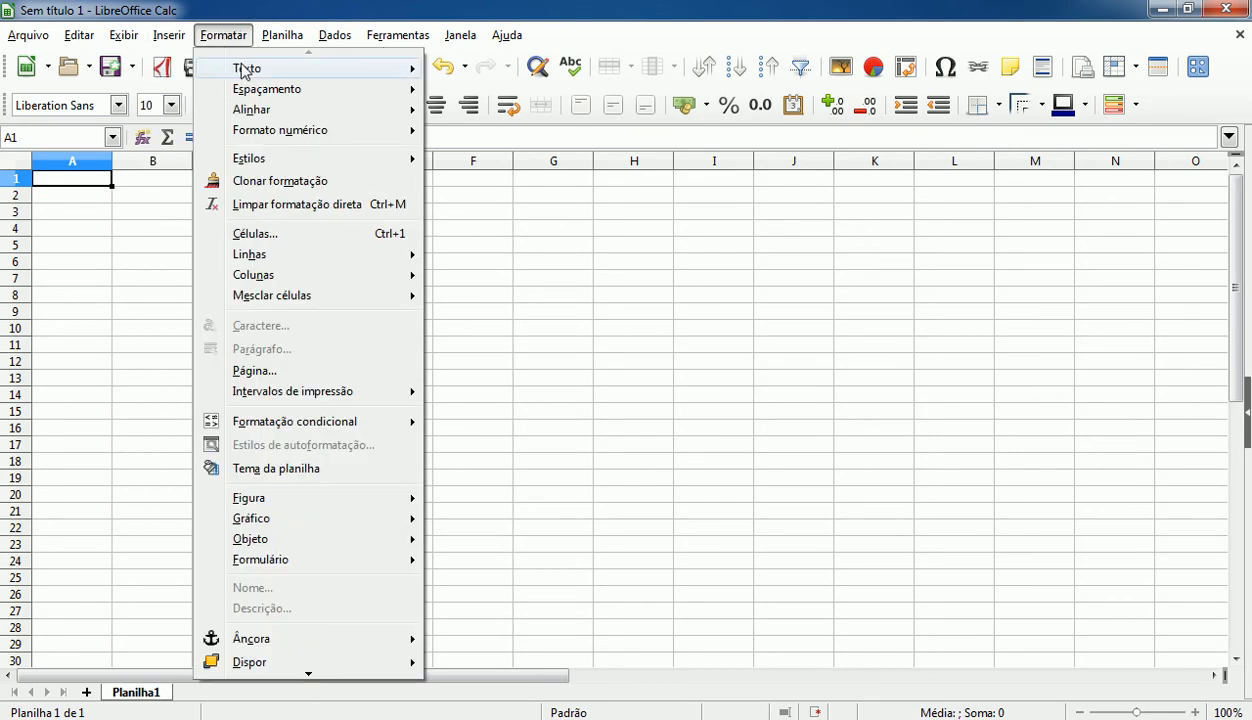
pyautogui.moveTo(245, 70)
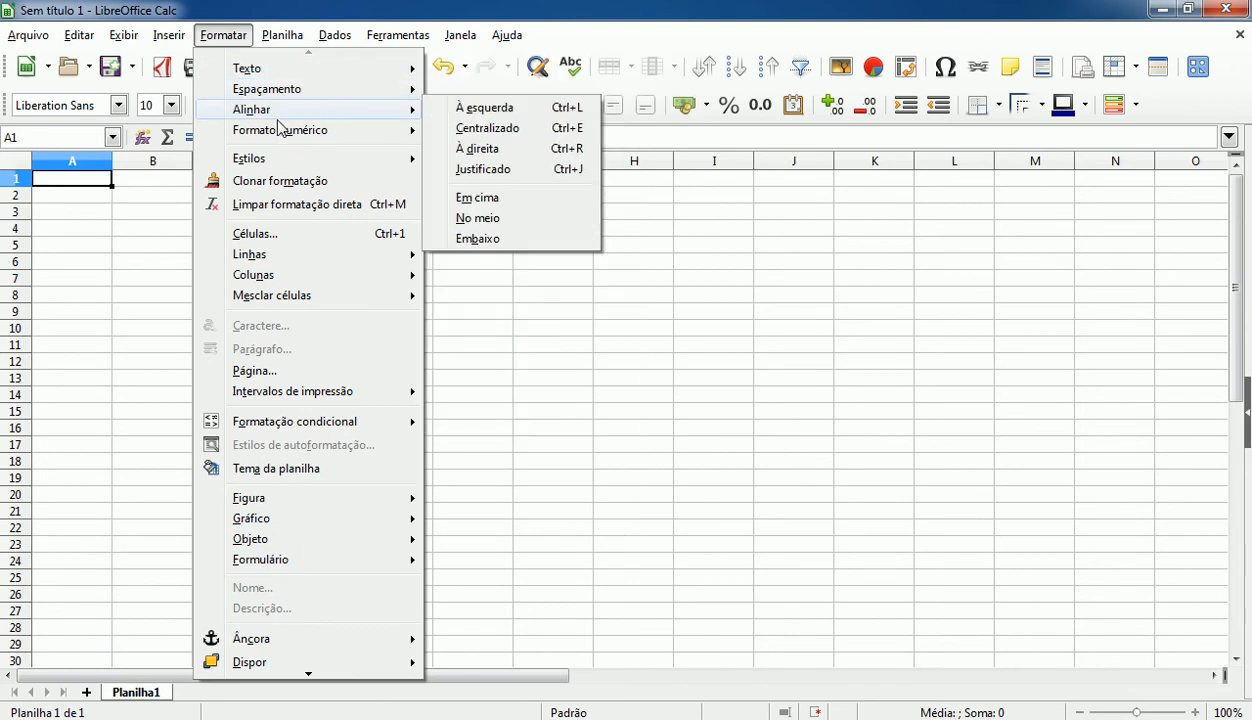
pyautogui.moveTo(267, 142)
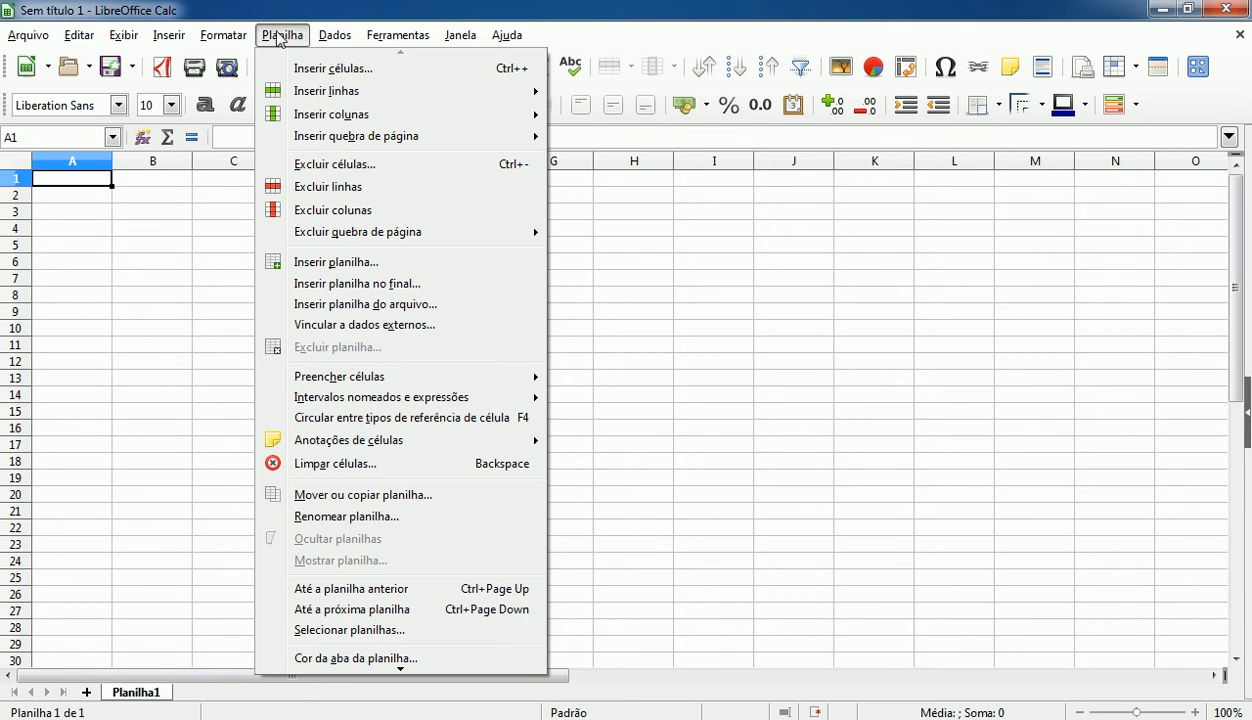
pyautogui.moveTo(393, 40)
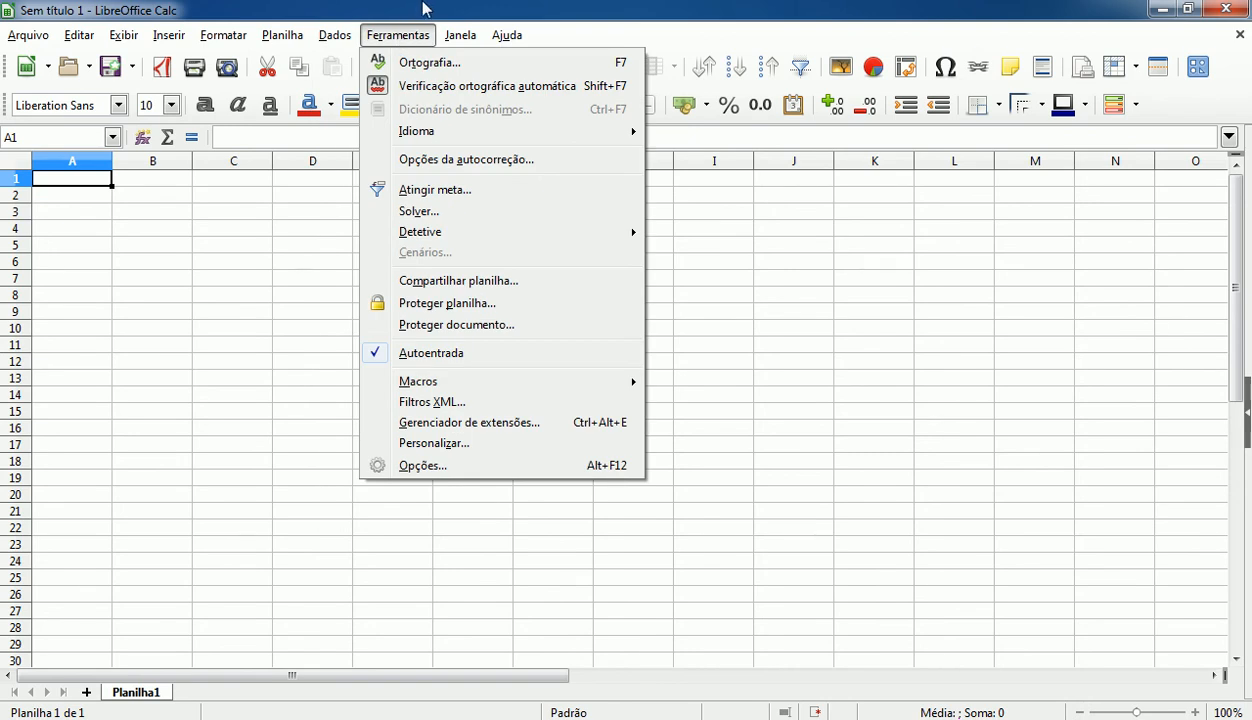
pyautogui.click(417, 8)
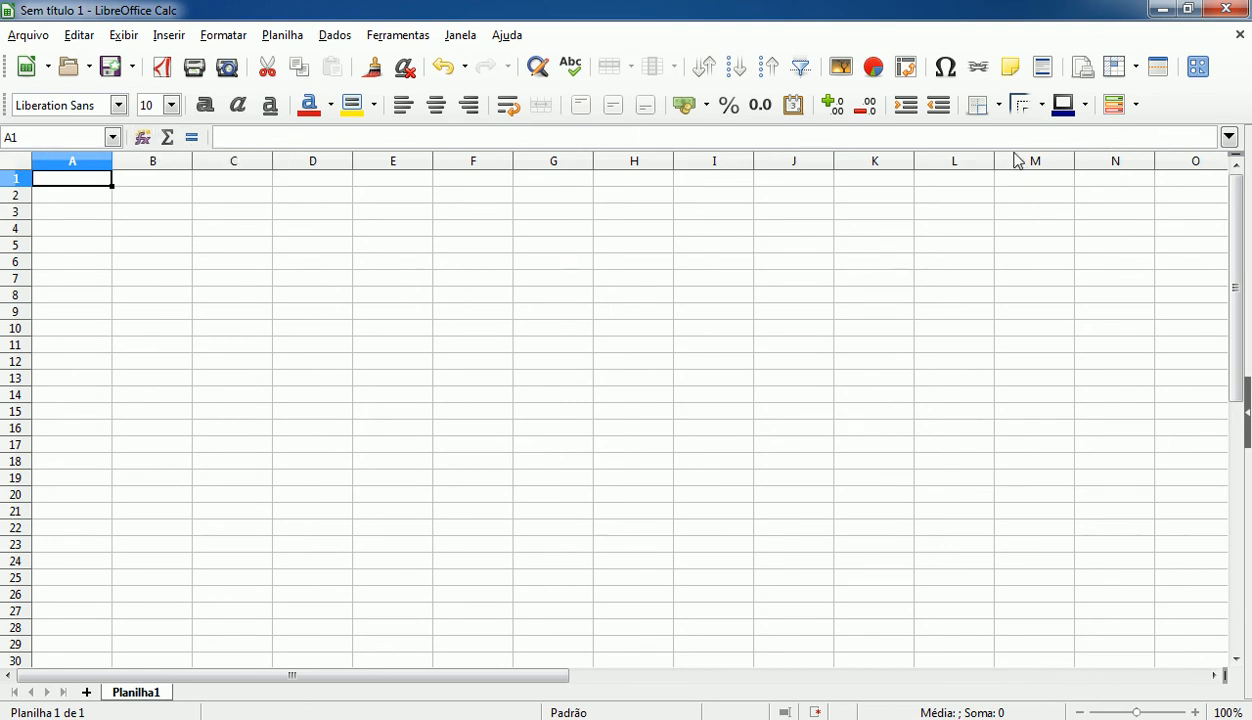
# Step: Hide the formula bar and show it again
pyautogui.click(123, 35)
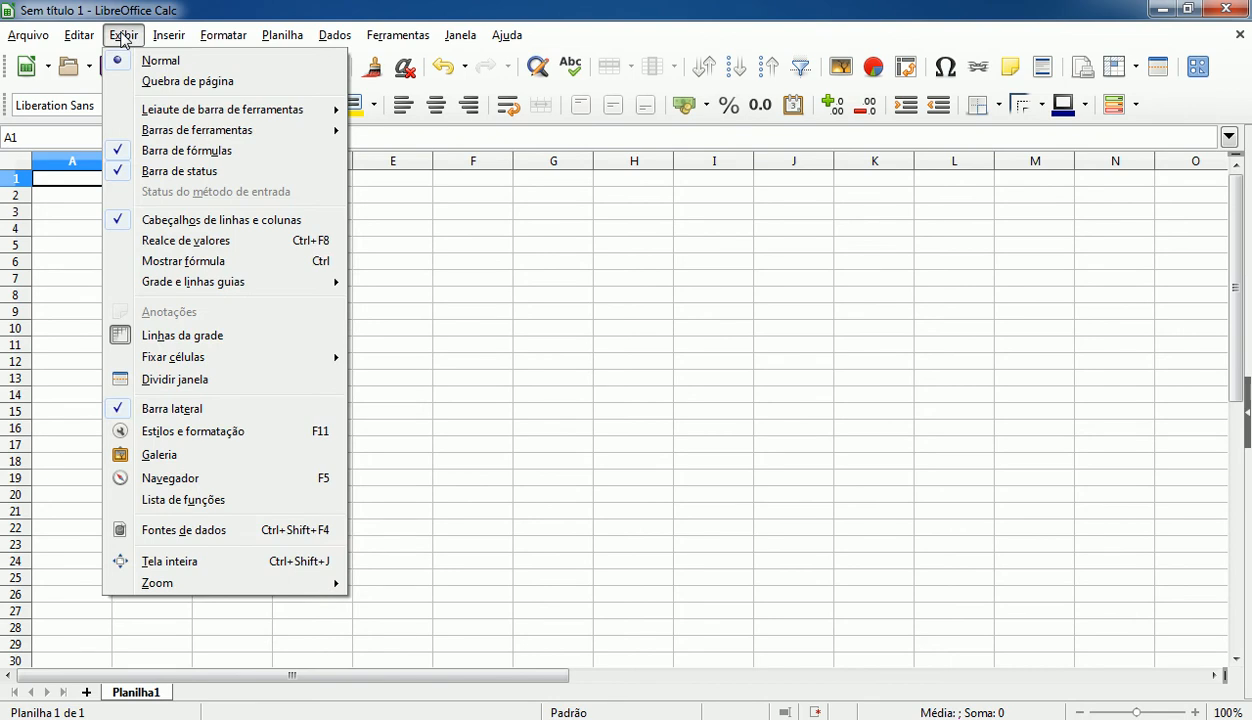
pyautogui.click(141, 151)
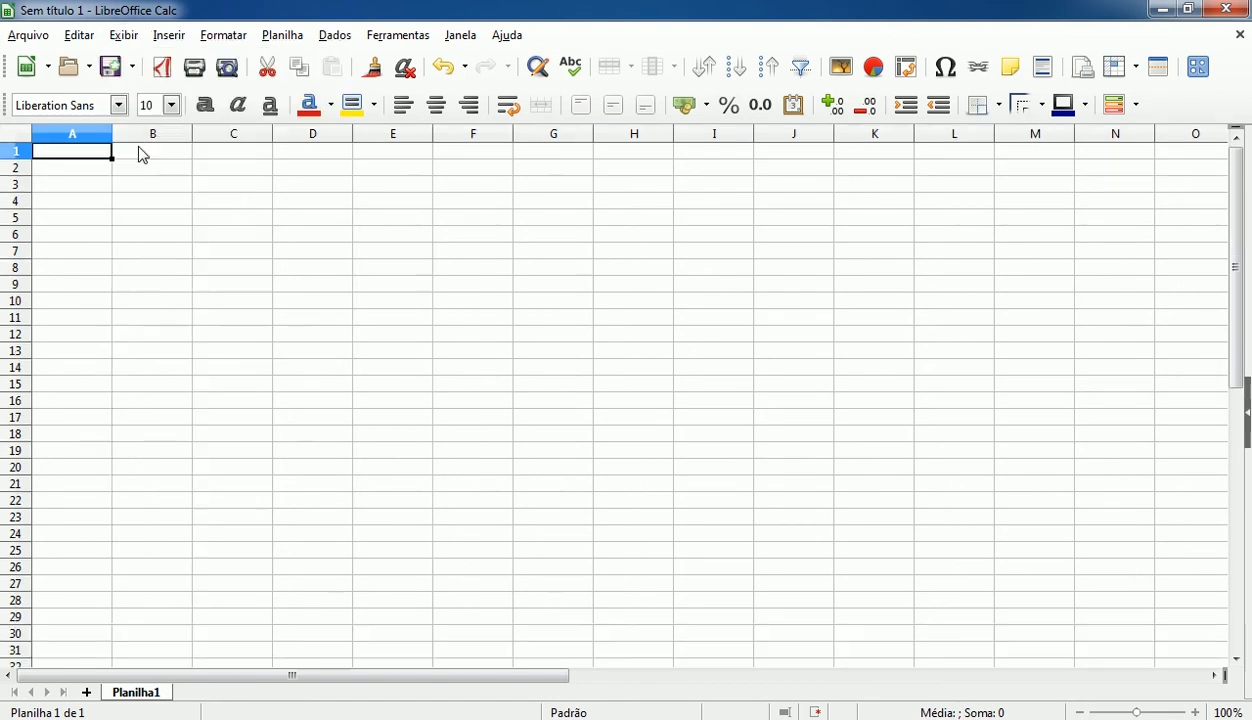
pyautogui.click(125, 35)
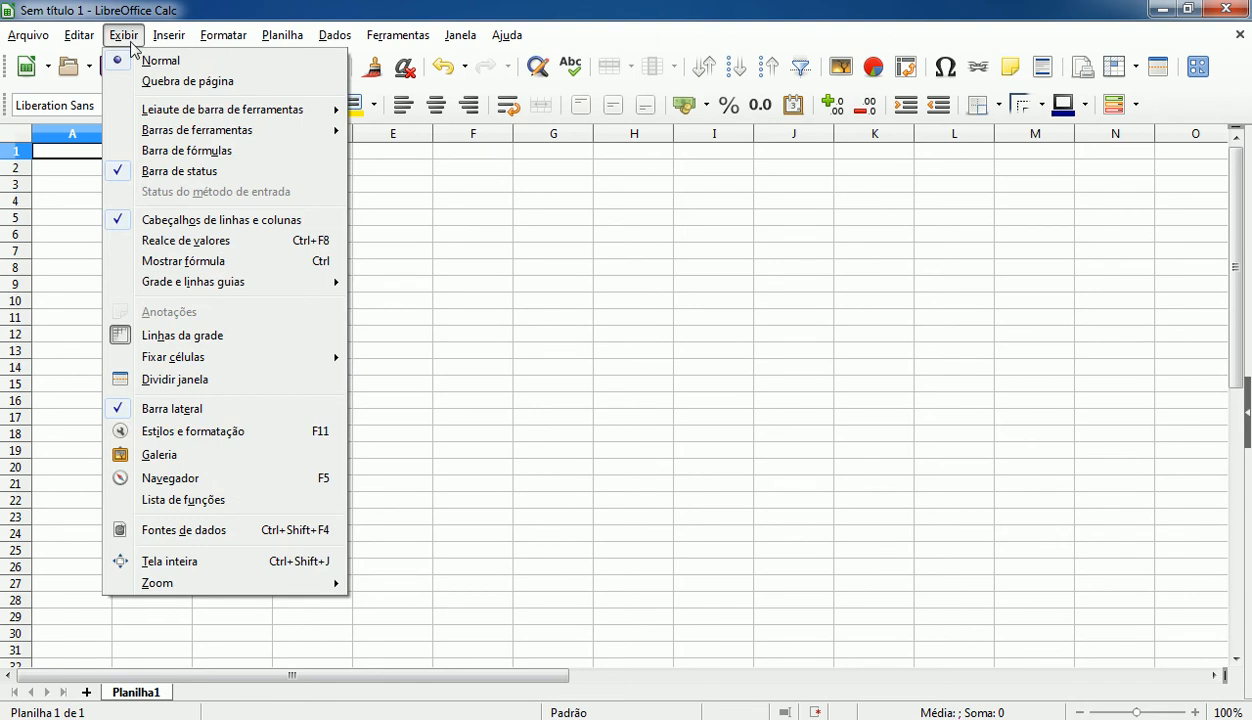
pyautogui.click(127, 151)
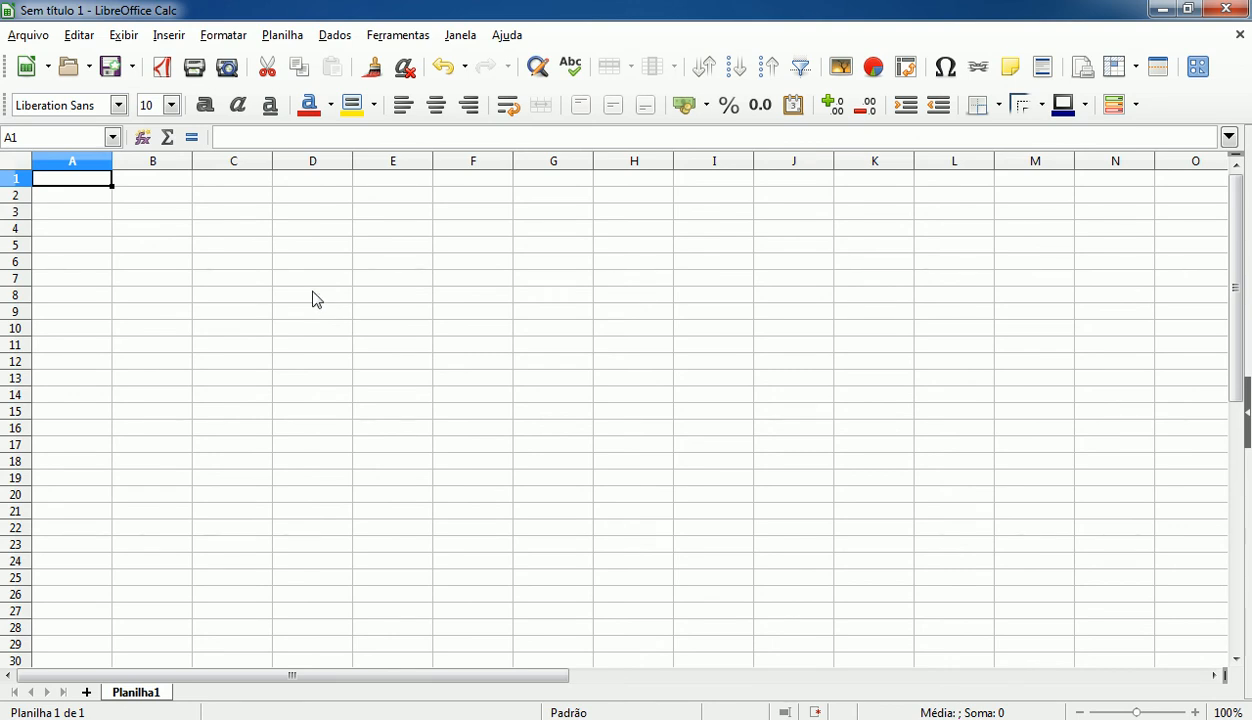
# Step: Select individual cells one after another across the sheet, from B3, C3 and D3 through E4, G4, H4 and J4 to column C
pyautogui.click(120, 210)
pyautogui.click(238, 212)
pyautogui.click(322, 215)
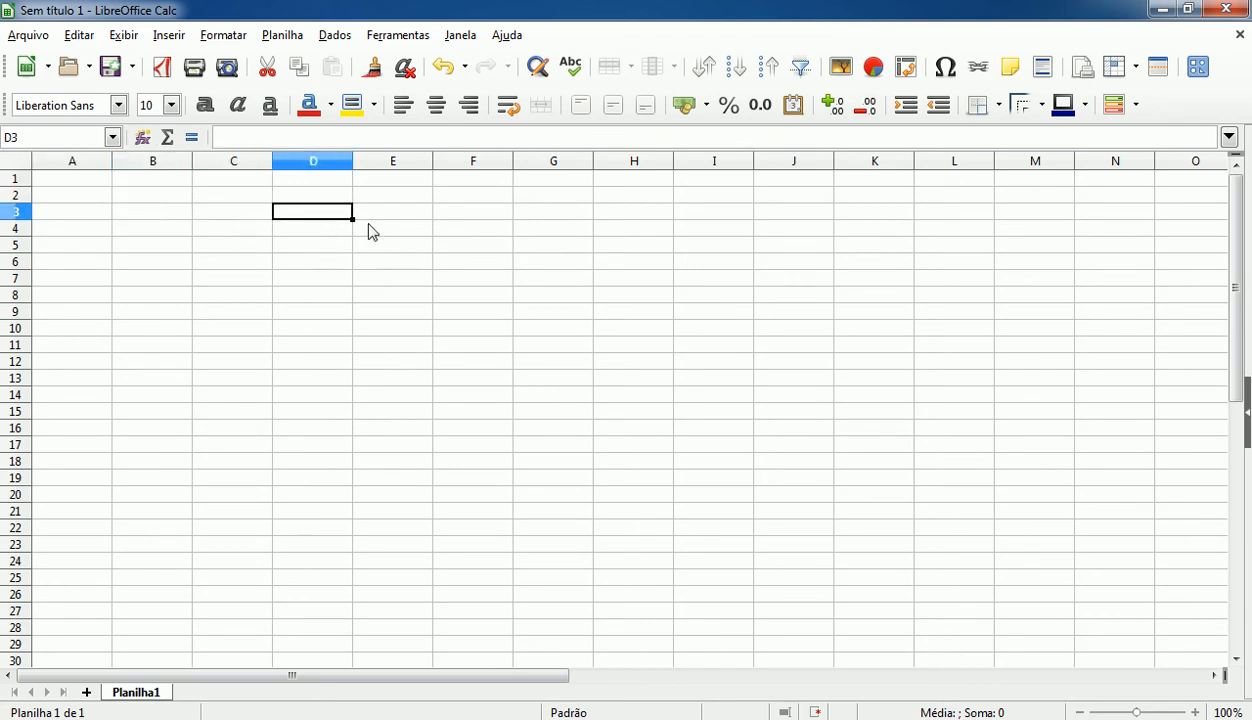
pyautogui.click(425, 227)
pyautogui.click(580, 227)
pyautogui.click(650, 228)
pyautogui.click(758, 228)
pyautogui.click(742, 310)
pyautogui.click(450, 418)
pyautogui.click(218, 418)
# Step: Select the whole of column C, then row 5, and finally cell C5 at their intersection
pyautogui.click(245, 163)
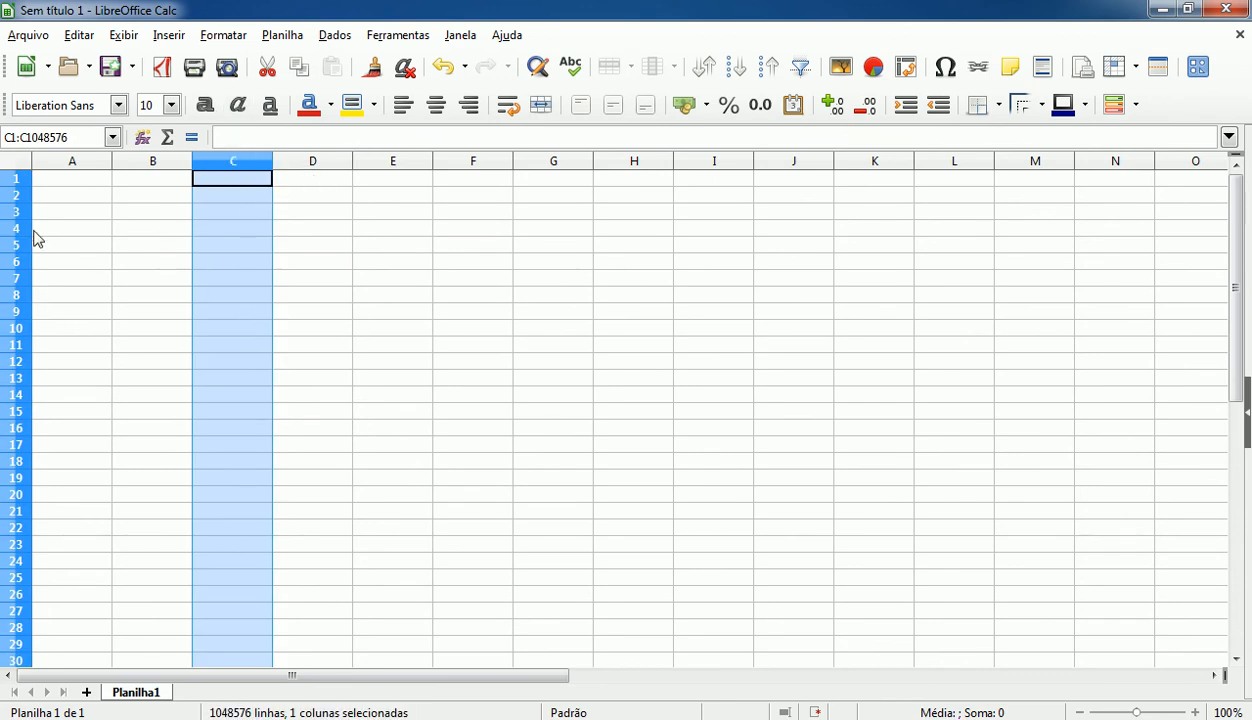
pyautogui.click(17, 245)
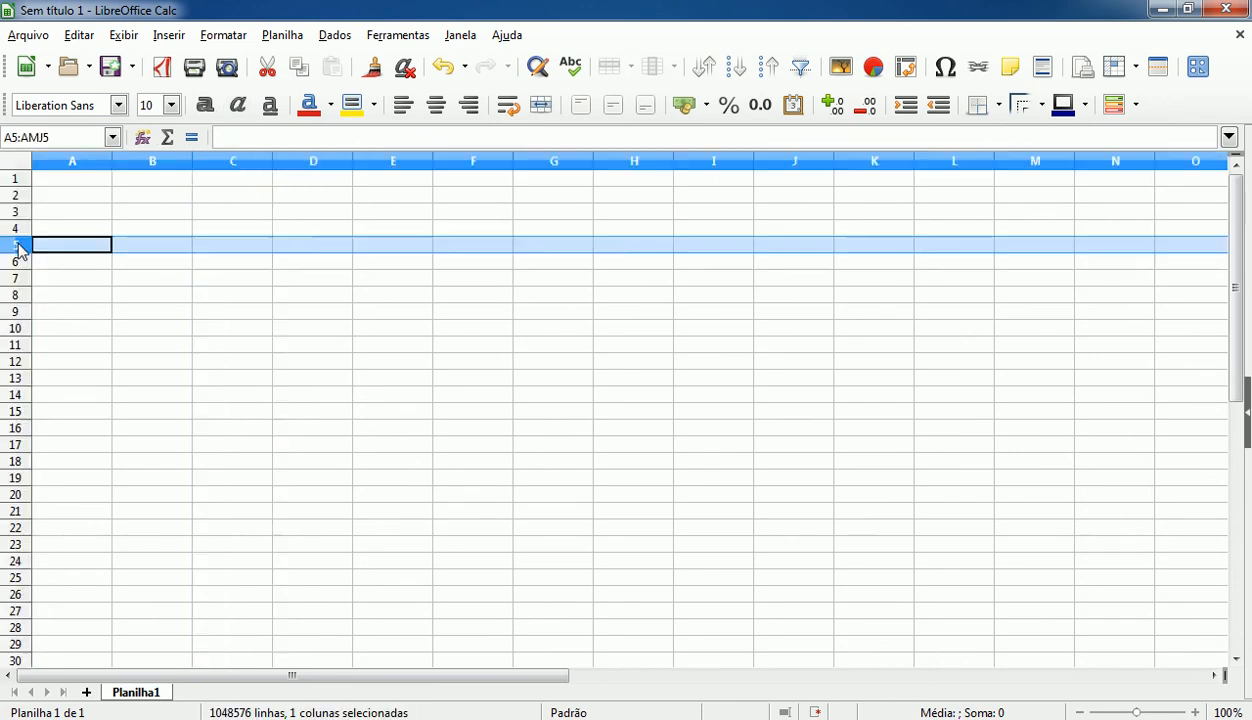
pyautogui.click(238, 246)
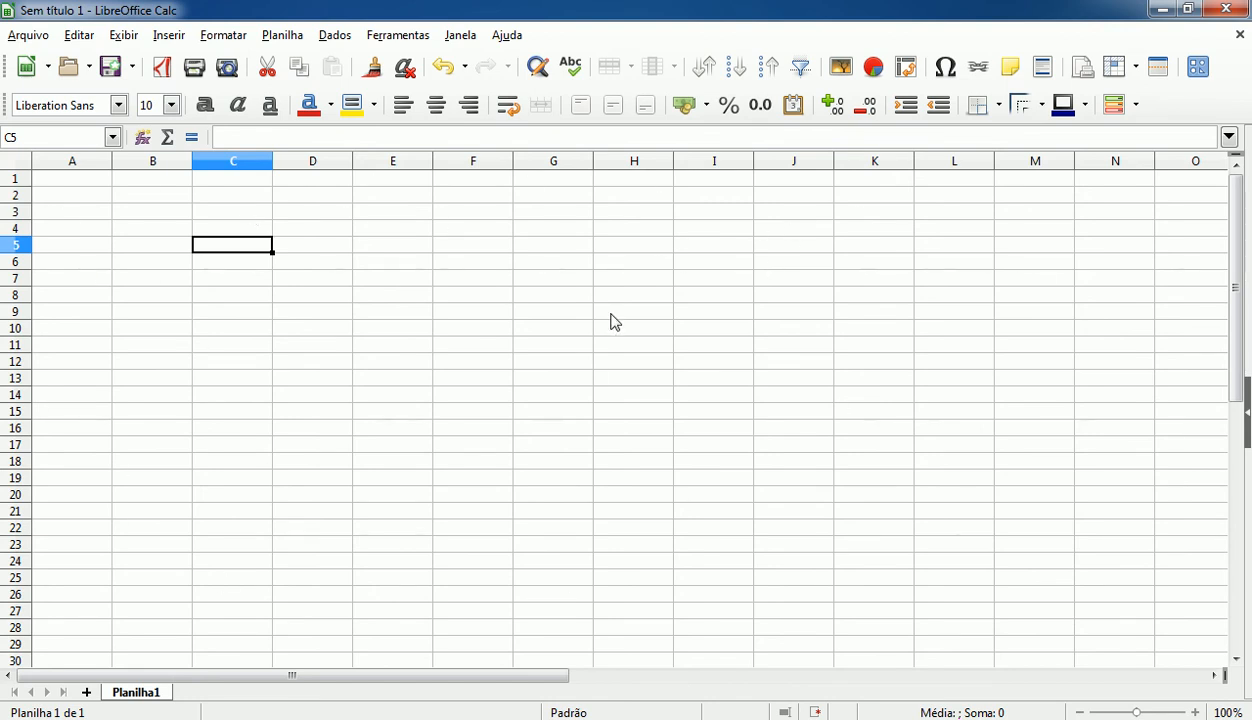
# Step: Select cells D1, D2, D3 and D5 in turn, then all of row 5, and finally cell D5
pyautogui.click(316, 183)
pyautogui.click(319, 197)
pyautogui.click(318, 215)
pyautogui.click(318, 243)
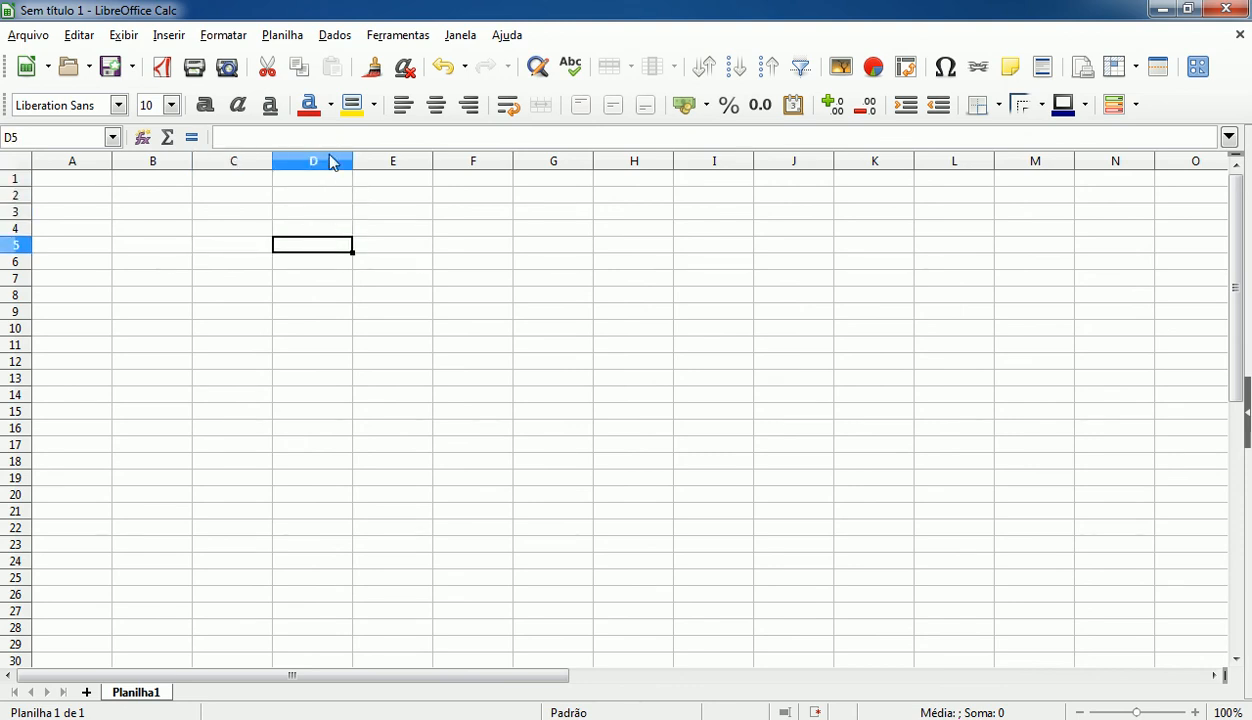
pyautogui.click(10, 245)
pyautogui.click(311, 247)
# Step: Select scattered cells one after another, including I19, A1, C2, F2, J24 and C7
pyautogui.click(699, 480)
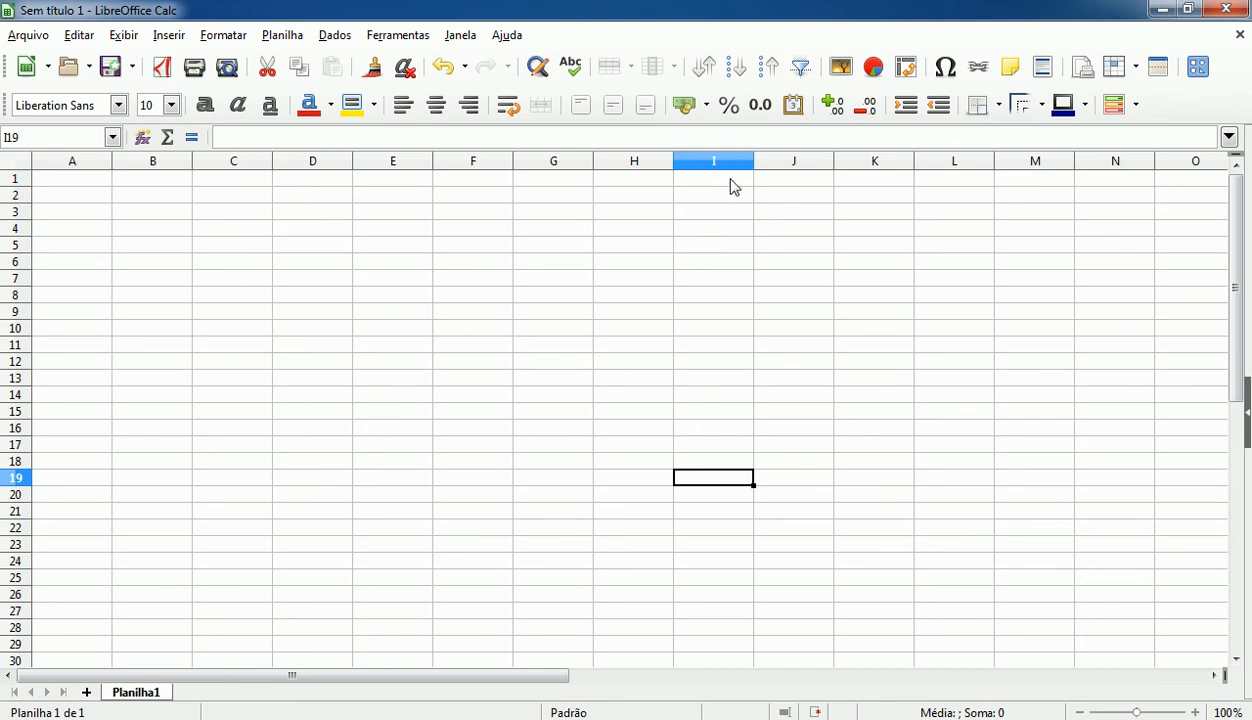
pyautogui.click(250, 421)
pyautogui.click(90, 179)
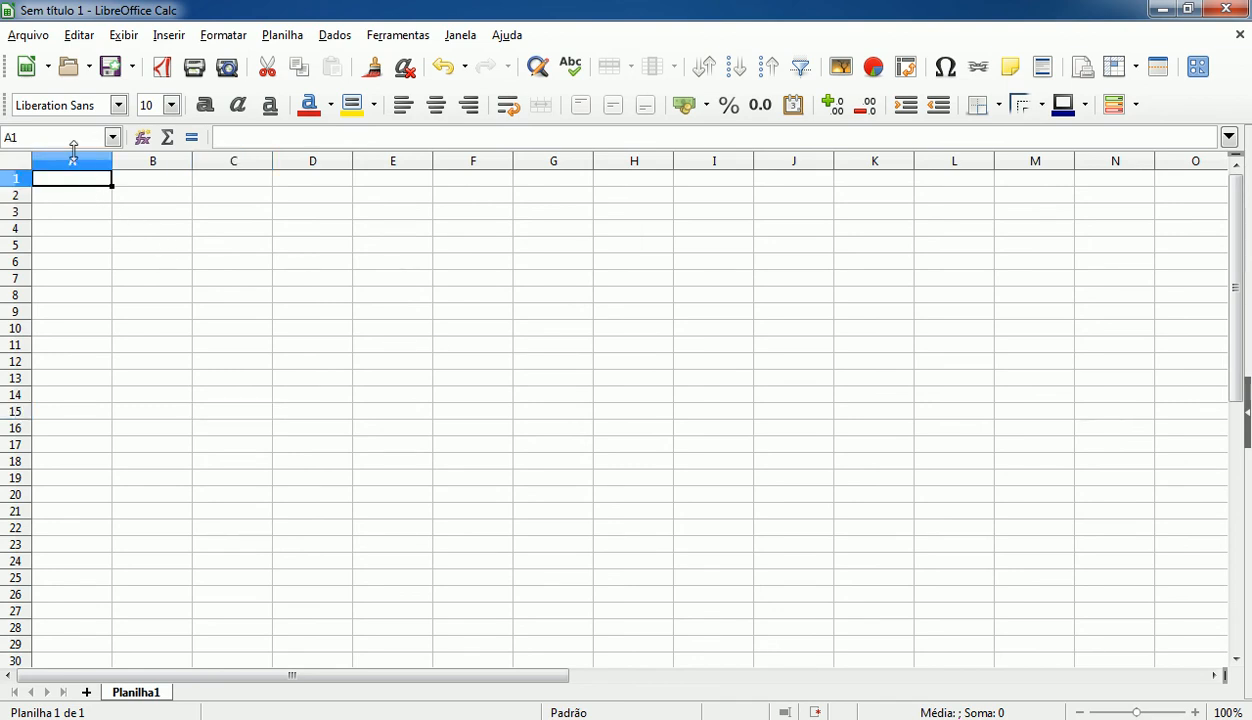
pyautogui.click(258, 198)
pyautogui.click(470, 198)
pyautogui.click(810, 561)
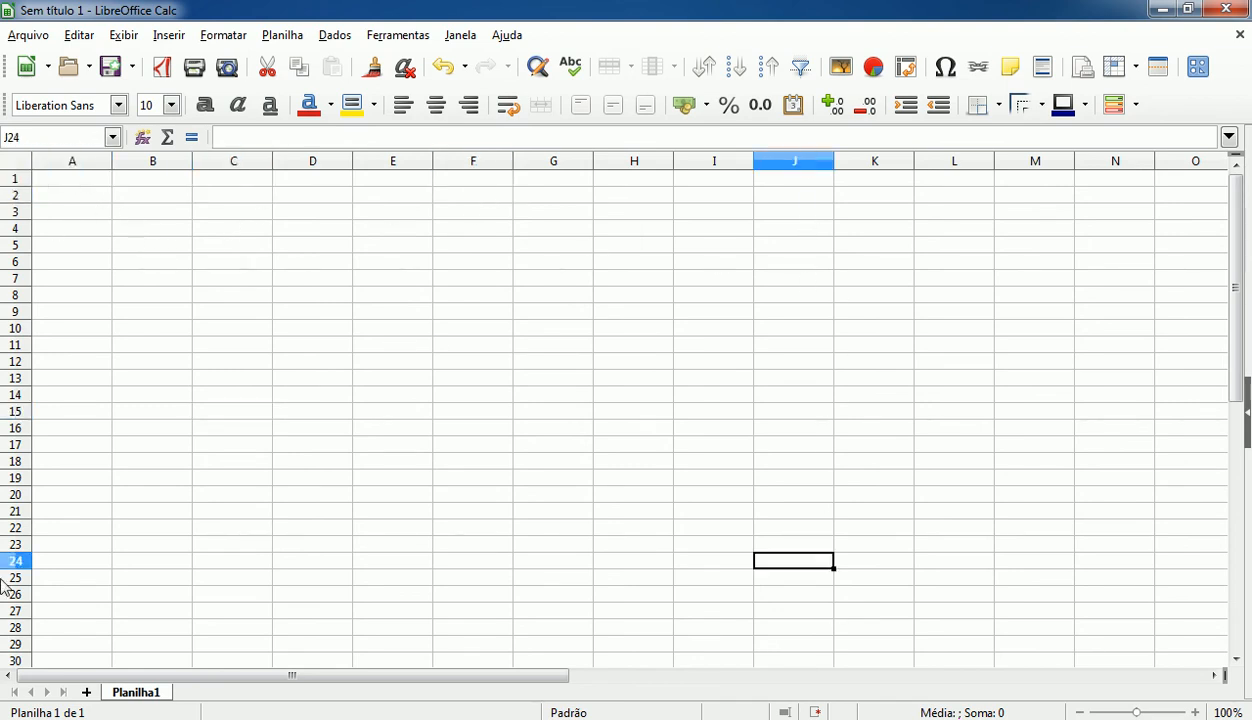
pyautogui.click(232, 278)
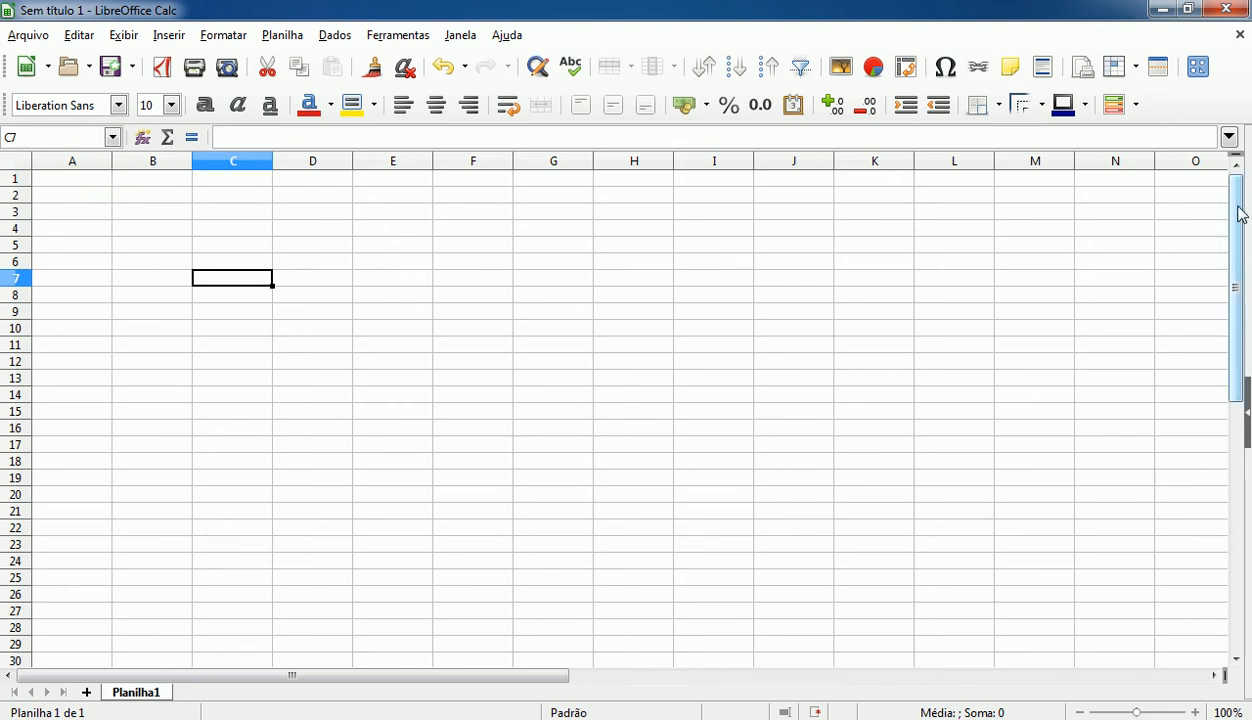
# Step: Select cell R70 in the far part of the sheet
pyautogui.moveTo(1240, 213); pyautogui.dragTo(1240, 540)
pyautogui.moveTo(545, 674); pyautogui.dragTo(920, 683)
pyautogui.click(645, 478)
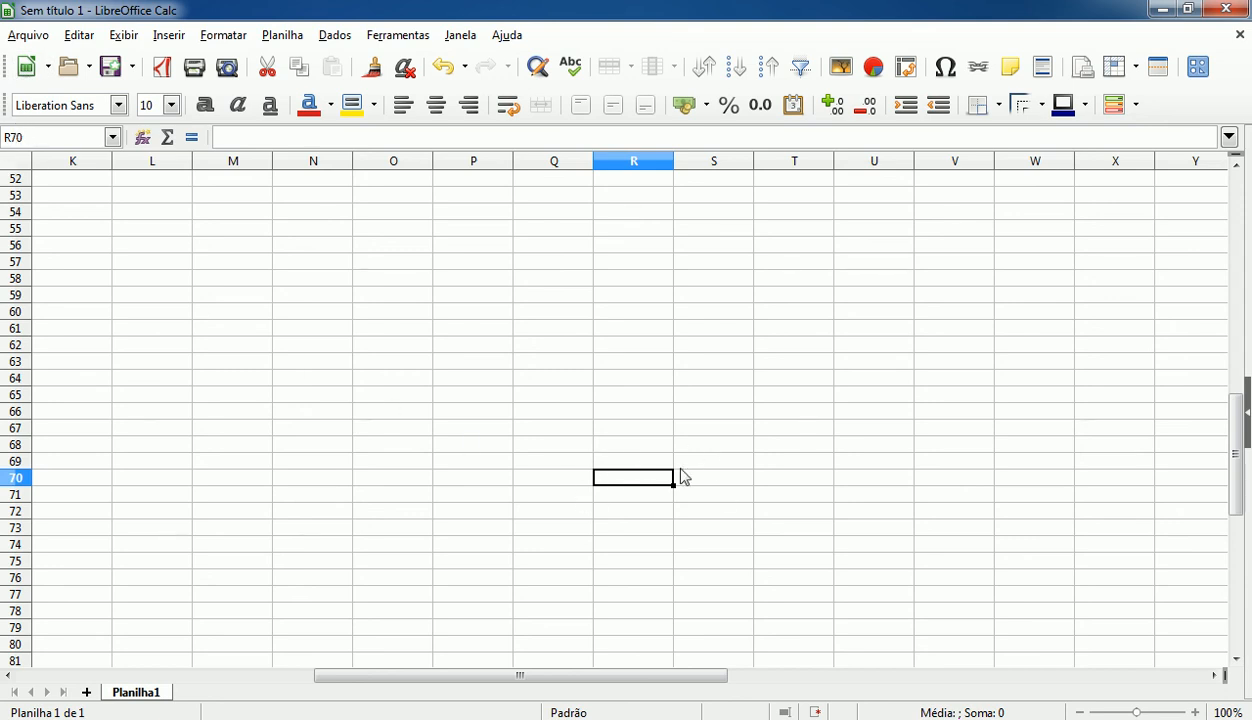
# Step: Jump directly to cell K55 by entering its reference
pyautogui.click(57, 138)
pyautogui.write('K55')
pyautogui.press('Return')
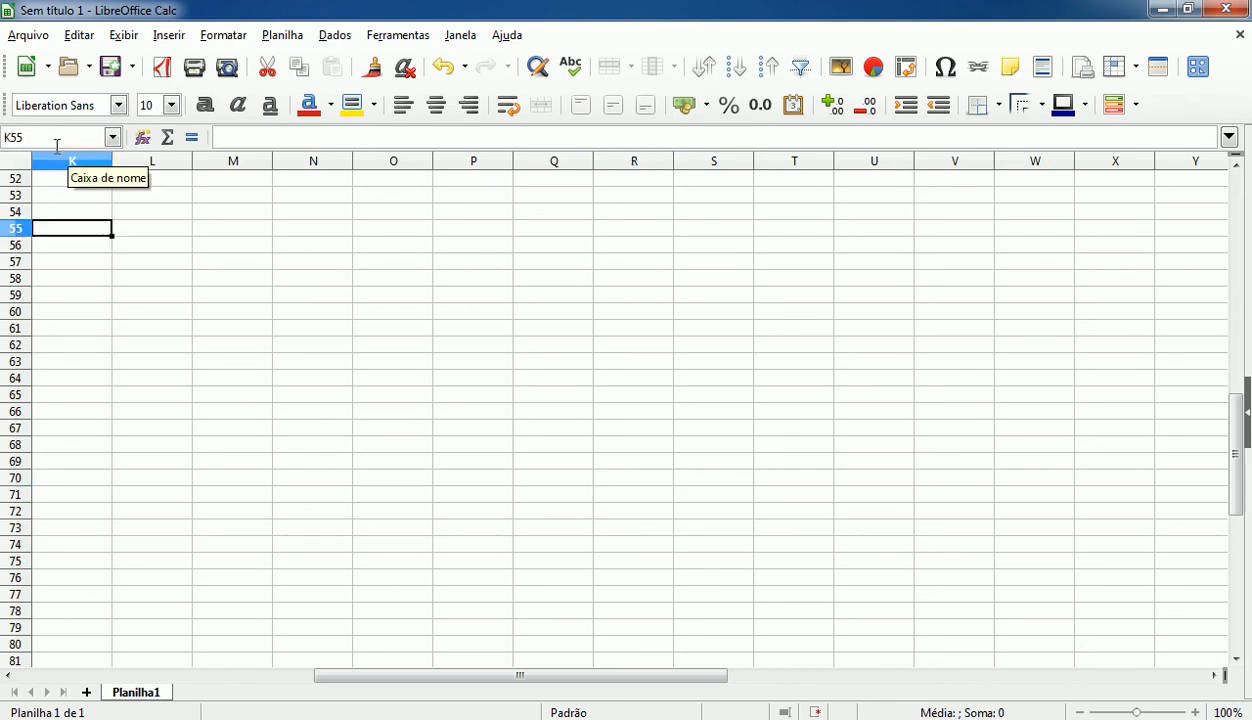
# Step: Return to the start of the sheet by entering the cell reference A1 without the autocompleted digits
pyautogui.click(55, 133)
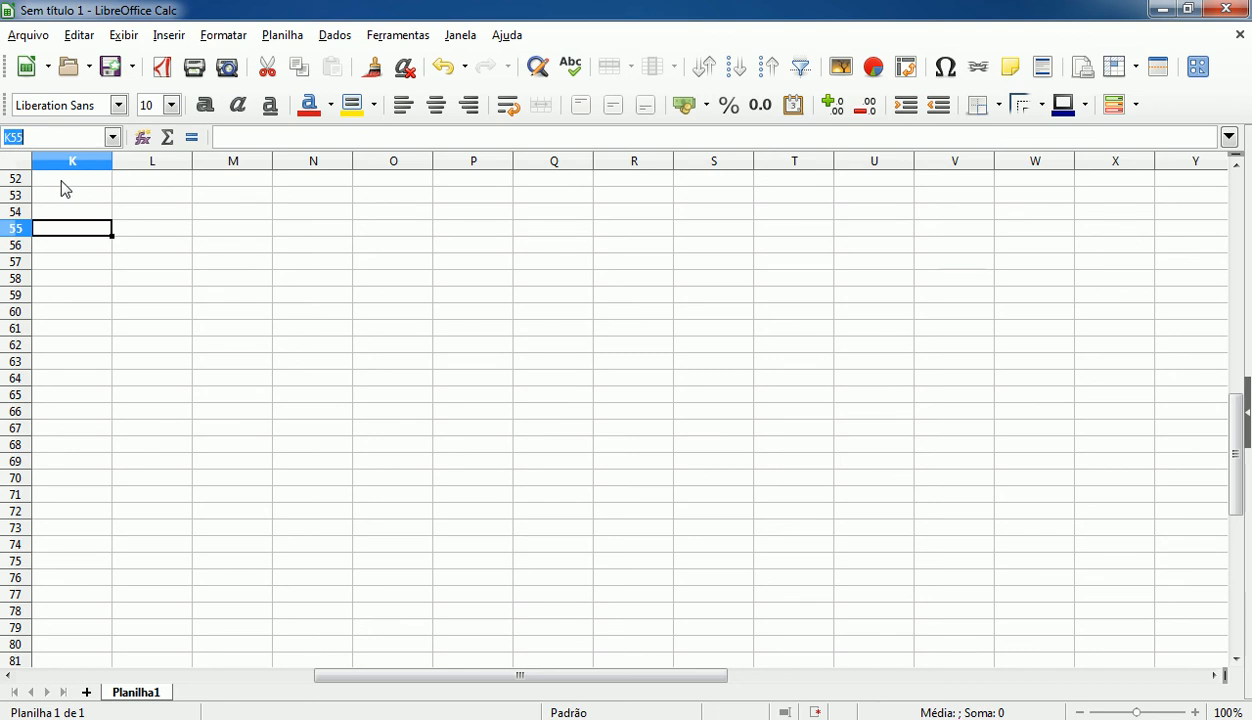
pyautogui.write('A1')
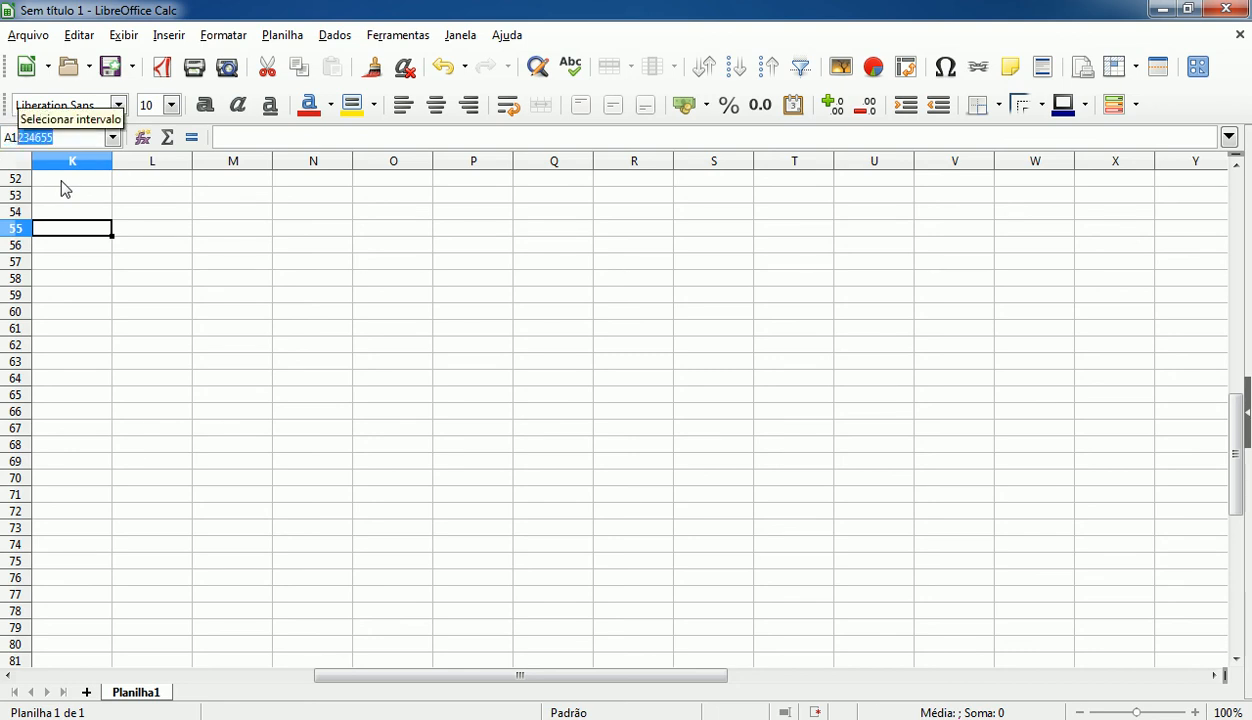
pyautogui.press('Delete')
pyautogui.press('Return')
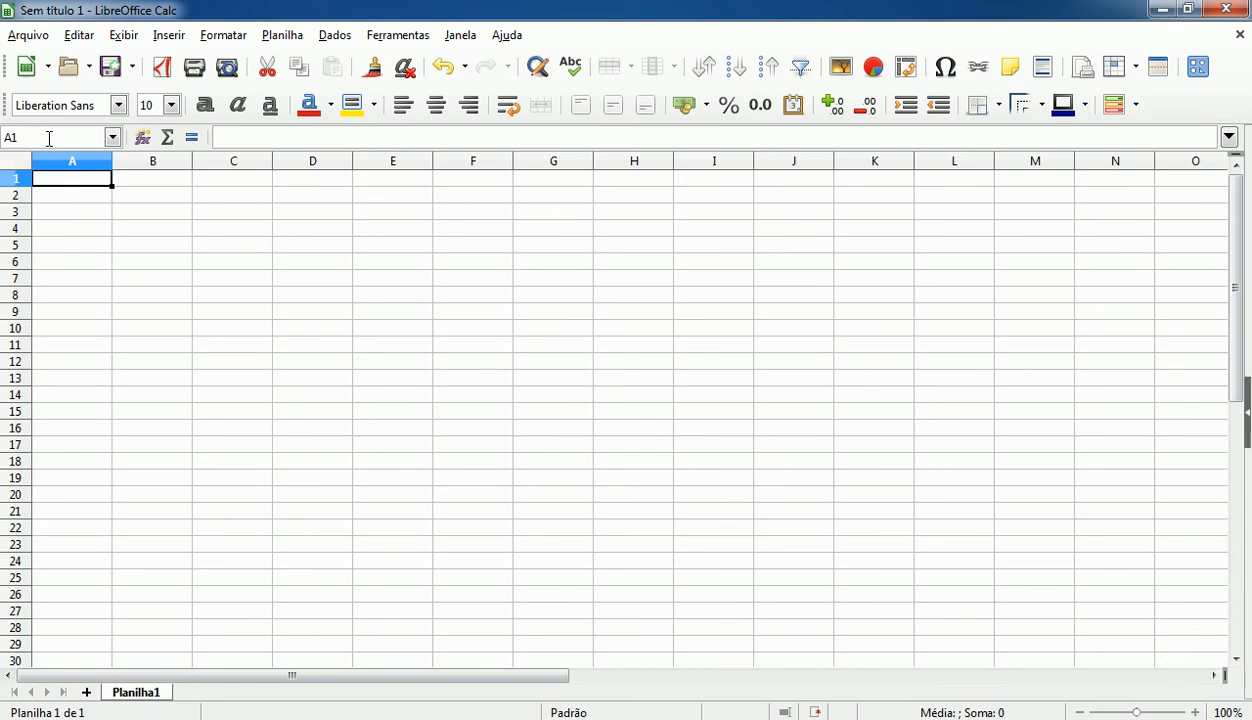
# Step: Jump directly to cell C10 by entering its reference
pyautogui.click(45, 136)
pyautogui.write('c10')
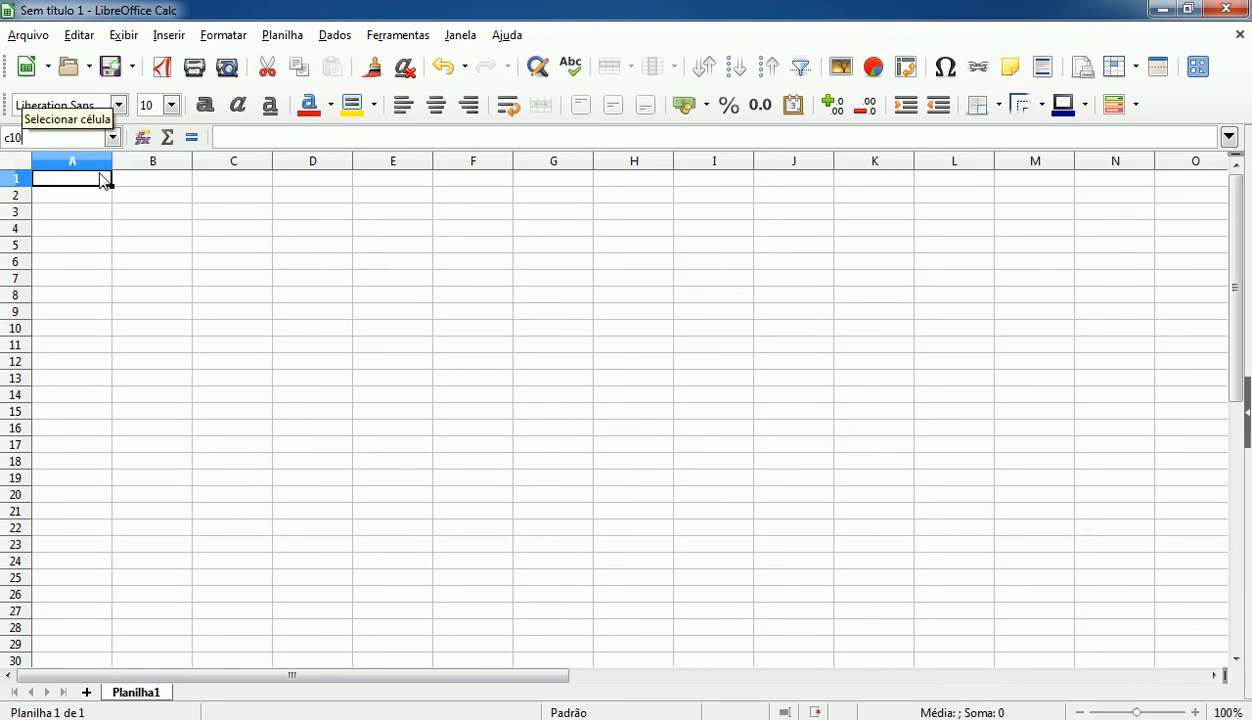
pyautogui.press('Return')
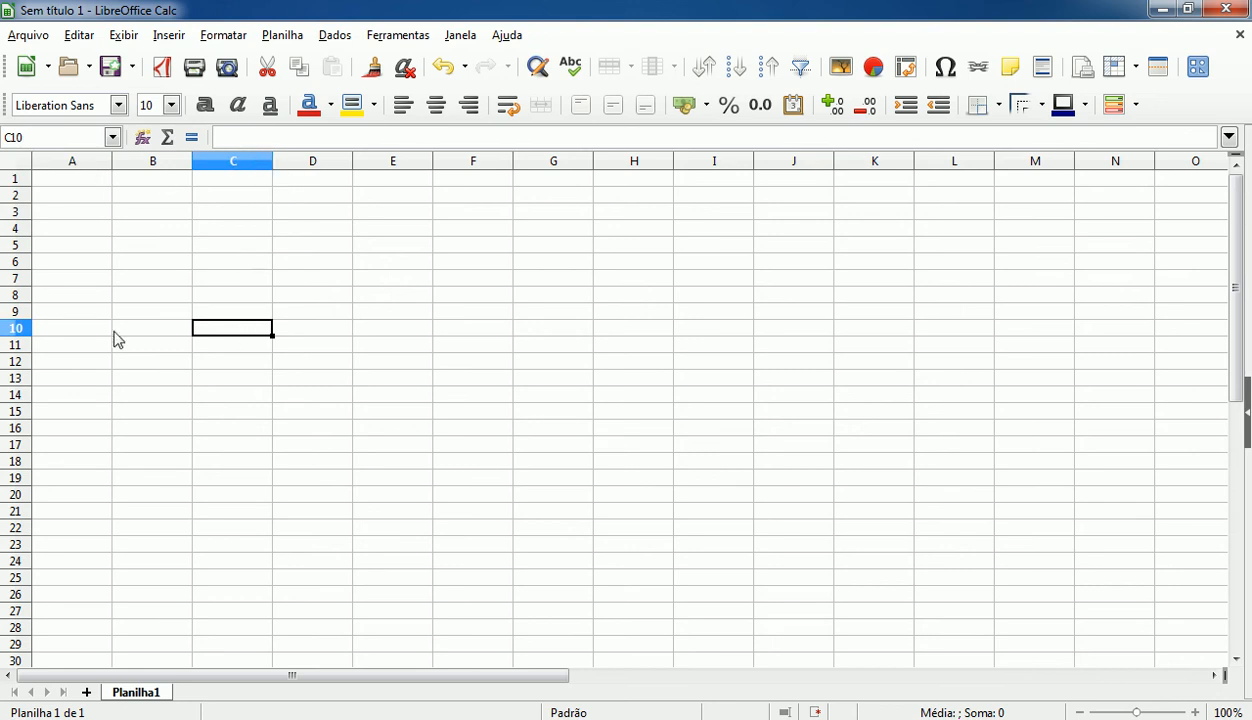
# Step: Select cell A1, then G13, and finally B9
pyautogui.click(82, 181)
pyautogui.click(522, 376)
pyautogui.click(143, 311)
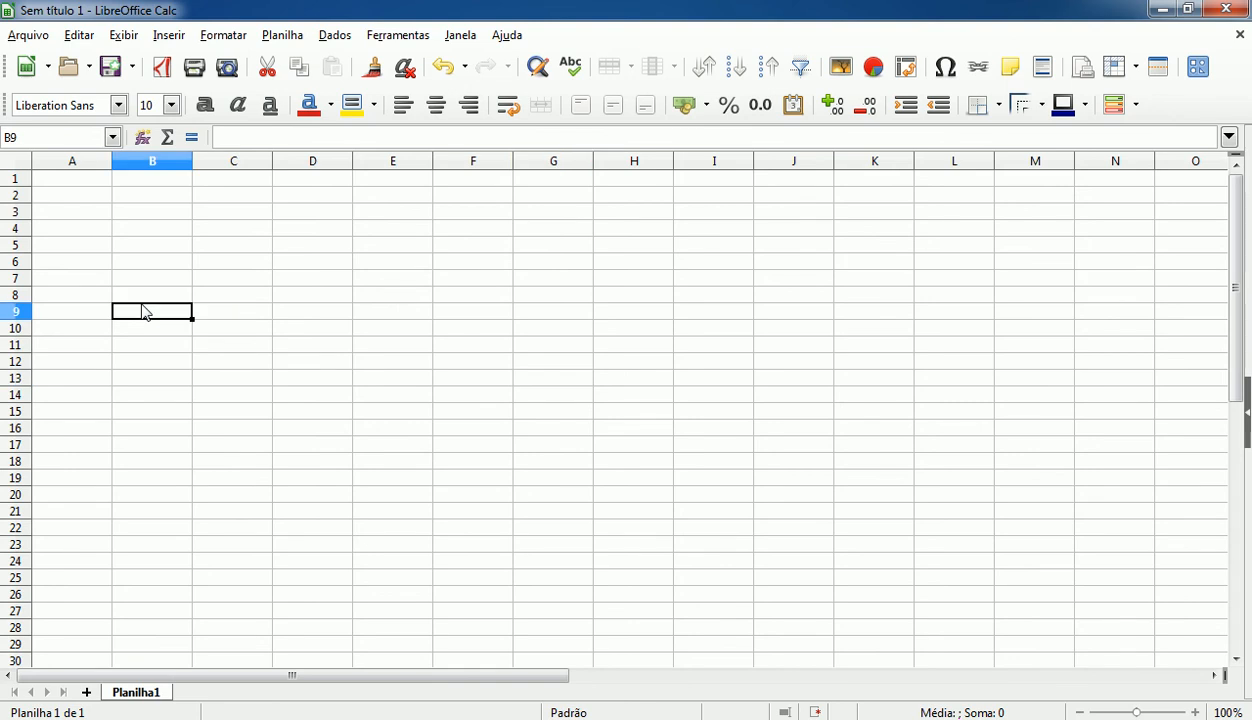
# Step: Move the cell cursor step by step from B9 through A11 and E11 to cell E10
pyautogui.press('Down')
pyautogui.press('Down')
pyautogui.press('Left')
pyautogui.press('Right')
pyautogui.press('Right')
pyautogui.press('Right')
pyautogui.press('Right')
pyautogui.press('Up')
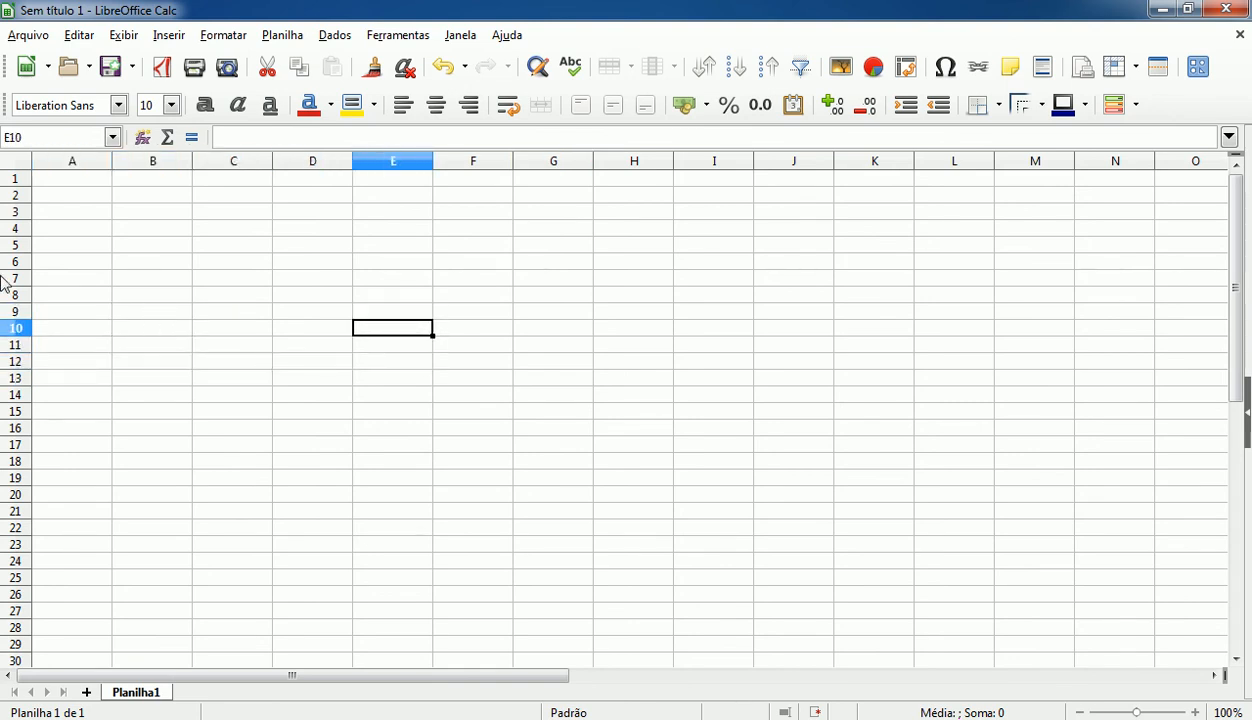
# Step: Go back to cell A1 by entering its reference
pyautogui.click(45, 137)
pyautogui.write('A1')
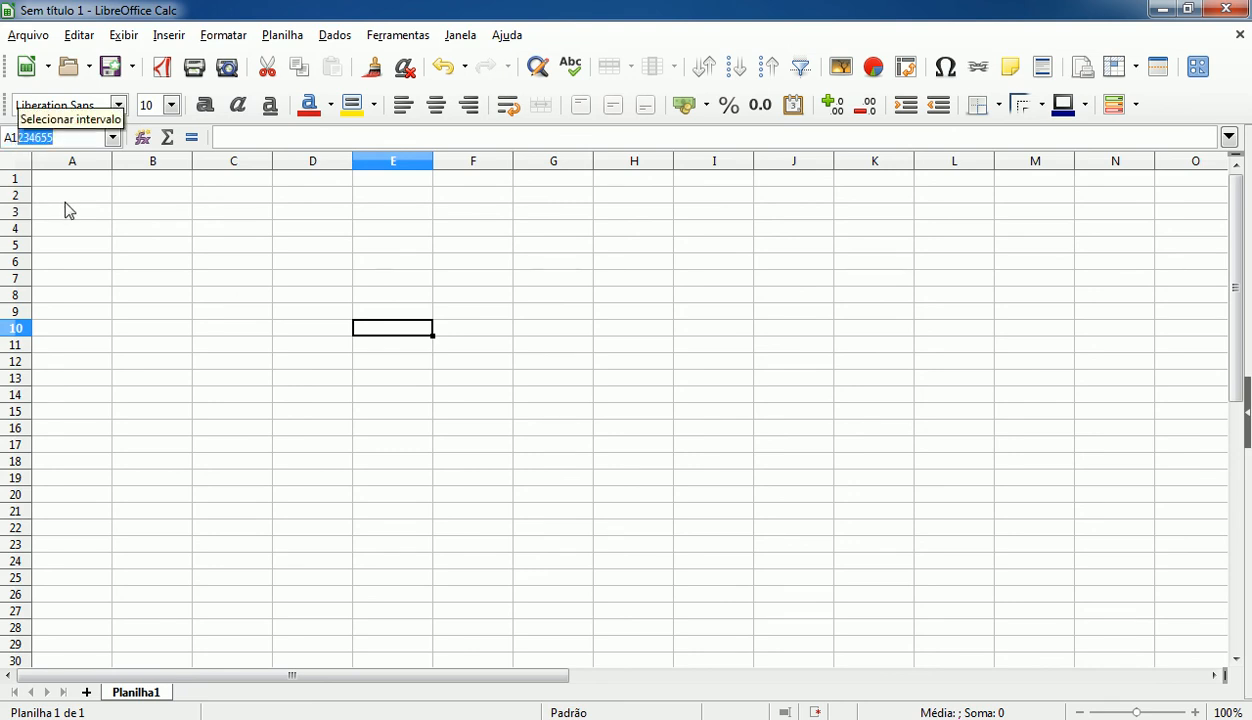
pyautogui.press('Return')
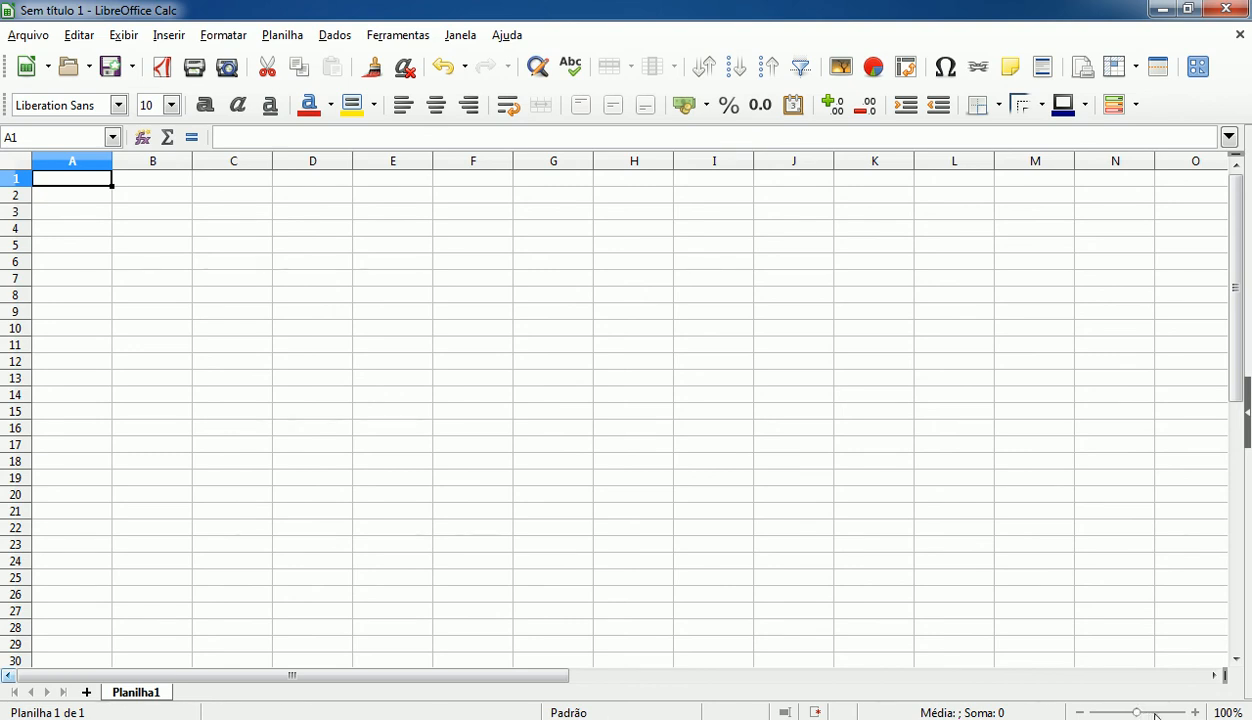
# Step: Enlarge the sheet view to 370% zoom and bring it back to 100%
pyautogui.hotkey('ctrl', 's')
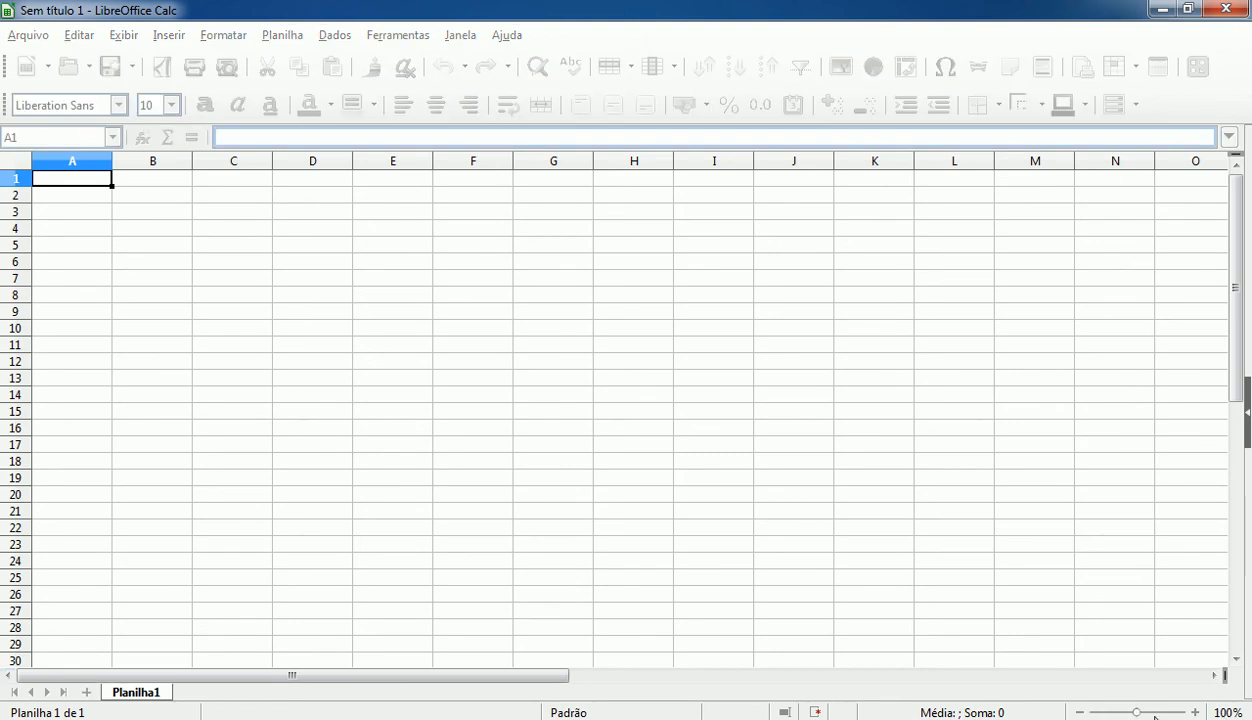
pyautogui.click(1175, 712)
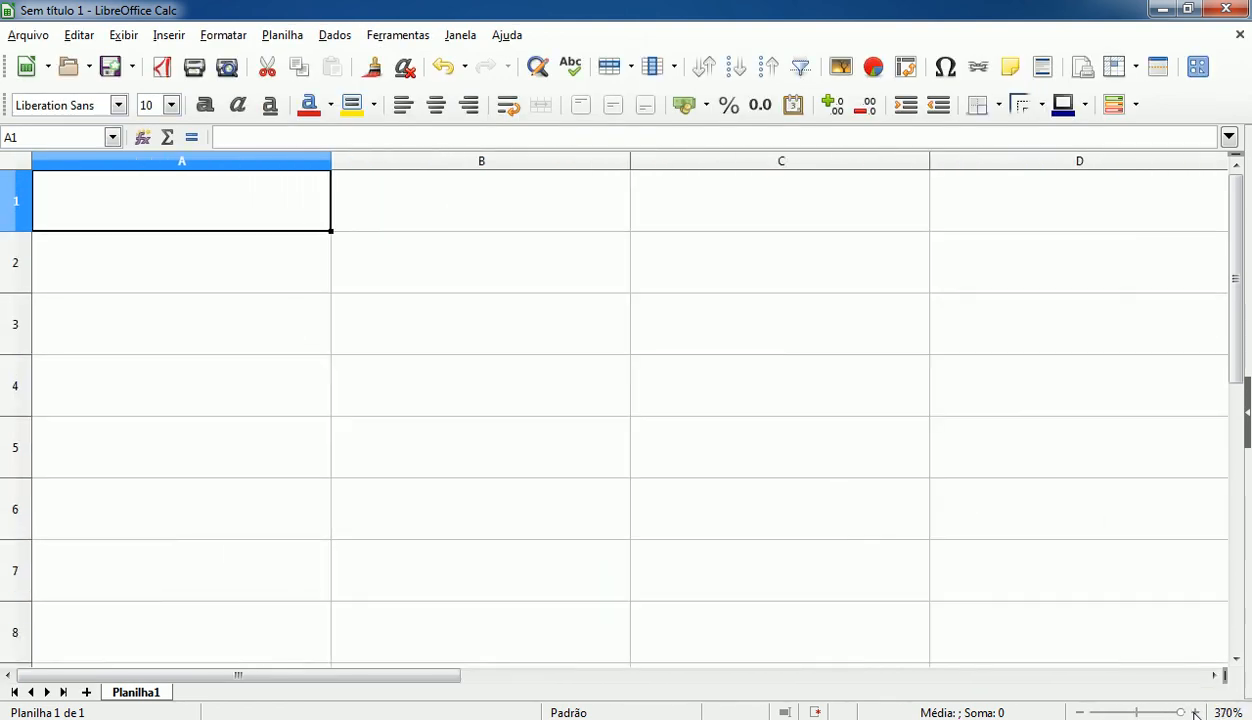
pyautogui.click(1080, 712)
pyautogui.click(1080, 712)
pyautogui.click(1080, 712)
pyautogui.click(1080, 712)
pyautogui.click(1080, 712)
pyautogui.click(1080, 712)
pyautogui.click(1080, 712)
pyautogui.click(1080, 712)
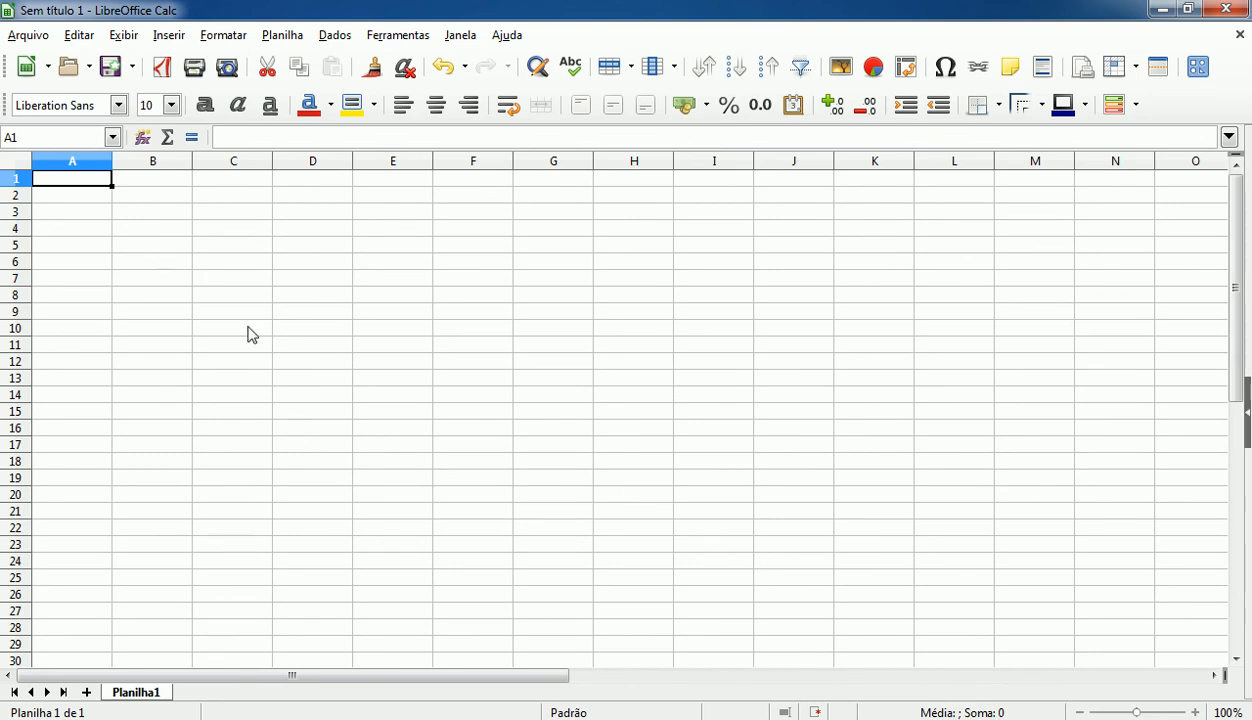
# Step: Select the range C10:L12, then the range from B13 up to L11, and finish with only cell D18 selected
pyautogui.moveTo(255, 333); pyautogui.dragTo(936, 374)
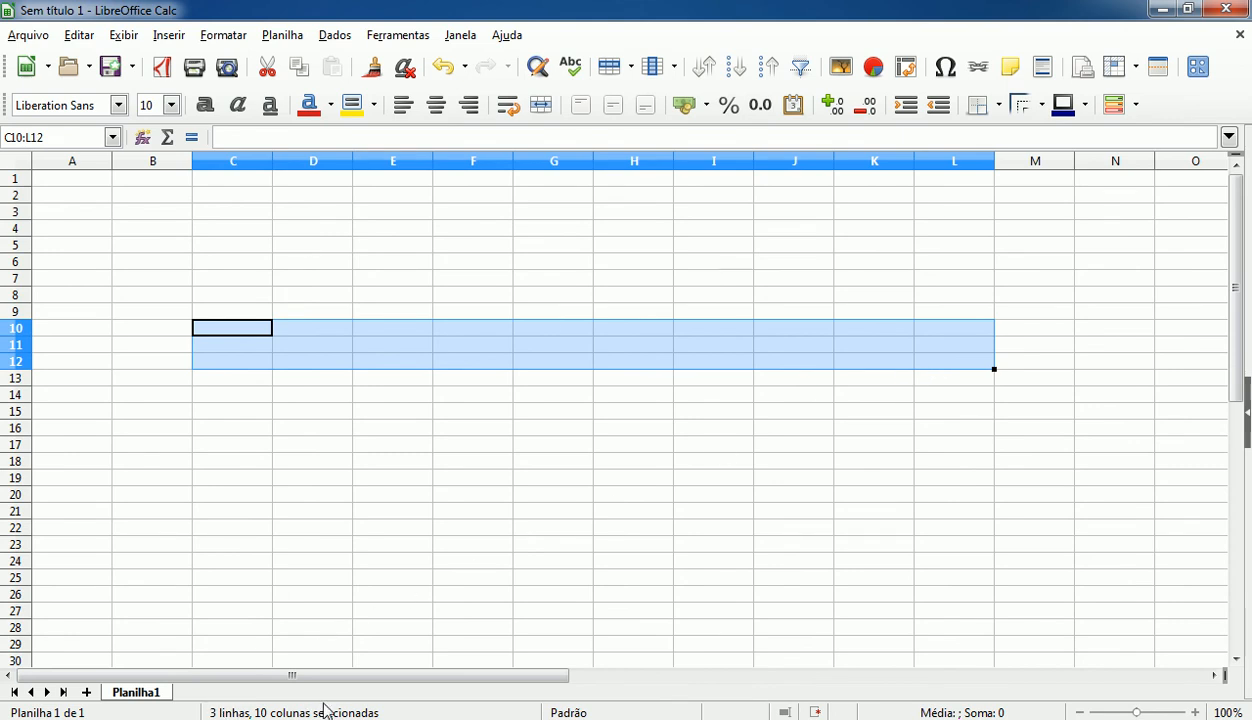
pyautogui.click(310, 481)
pyautogui.moveTo(150, 378); pyautogui.dragTo(937, 343)
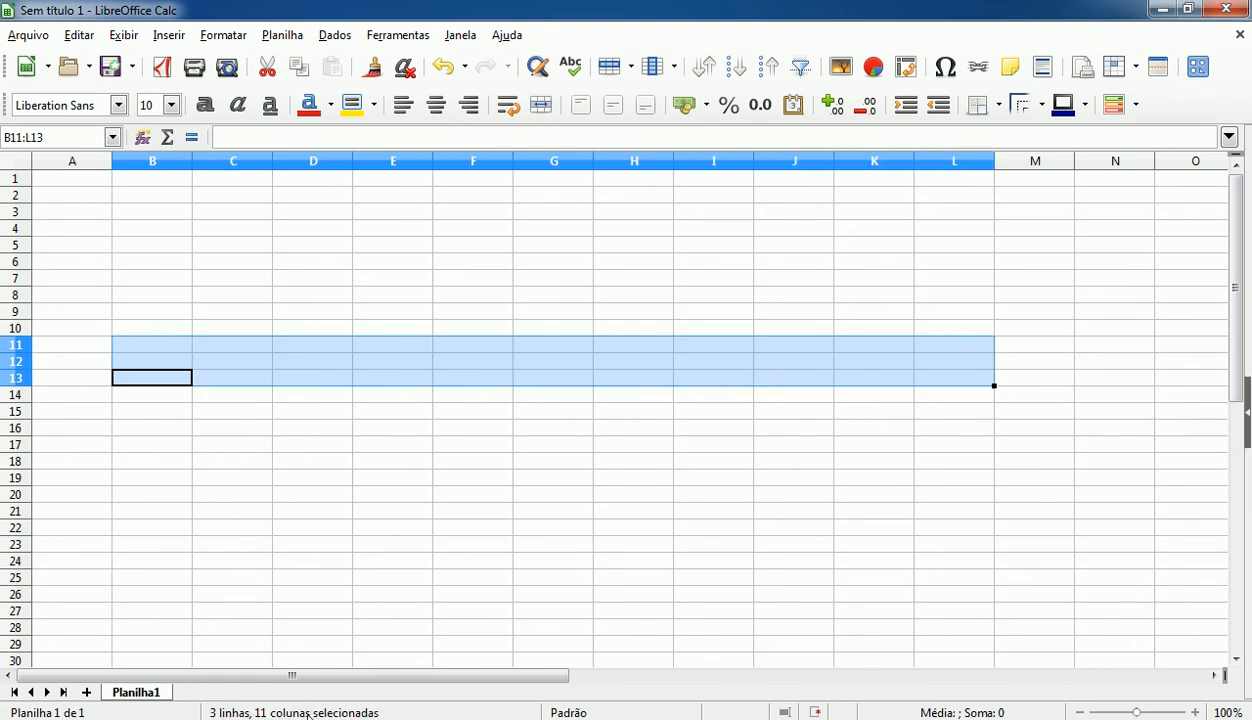
pyautogui.click(344, 464)
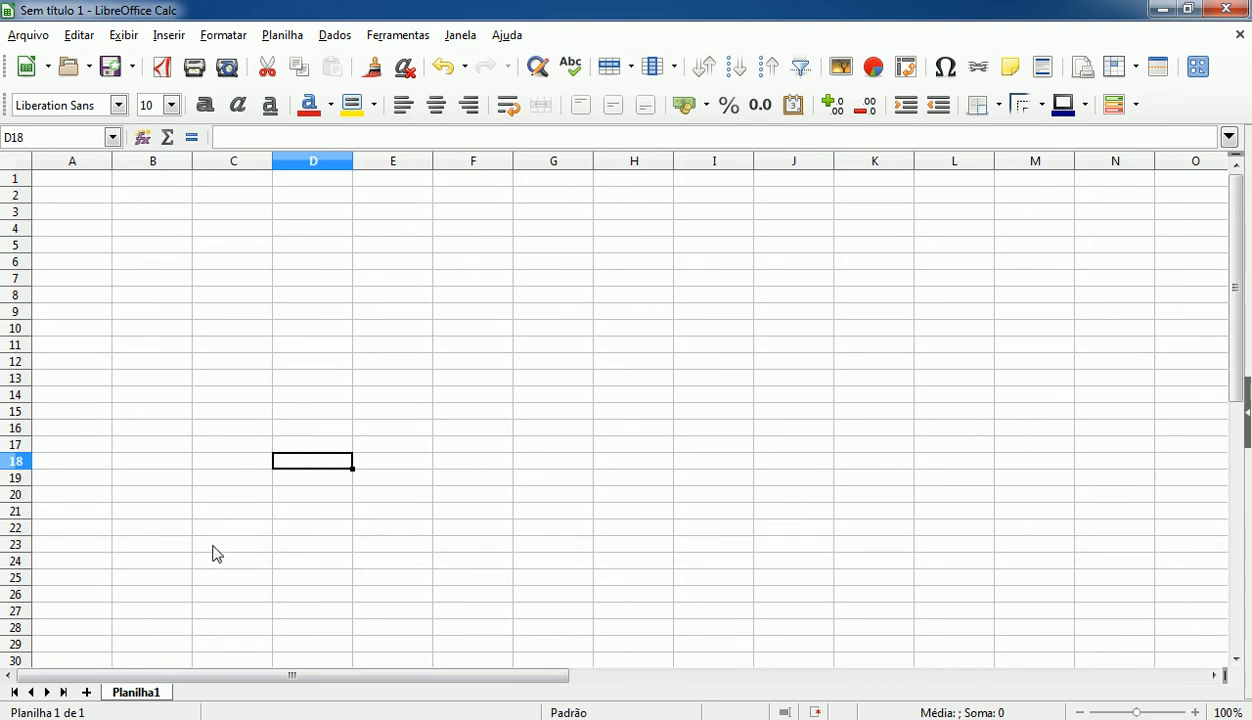
# Step: Add two new sheets after Planilha1, going back to Planilha1 between the two insertions
pyautogui.click(87, 692)
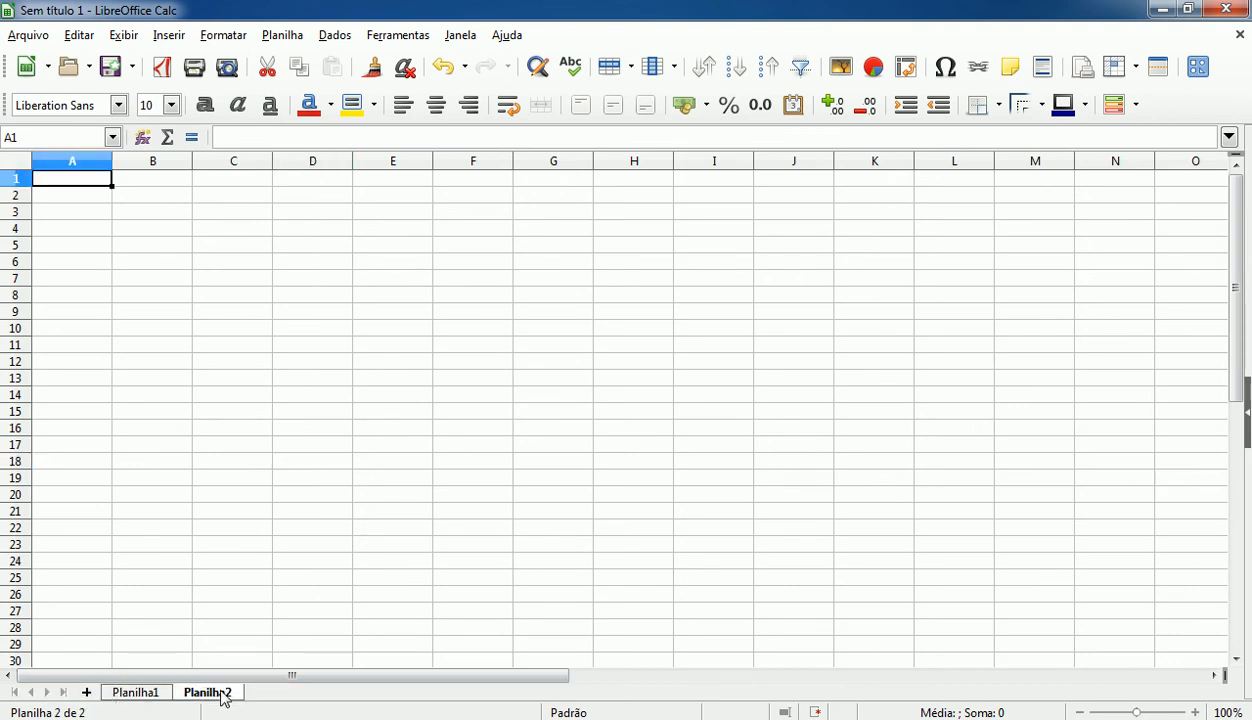
pyautogui.click(135, 692)
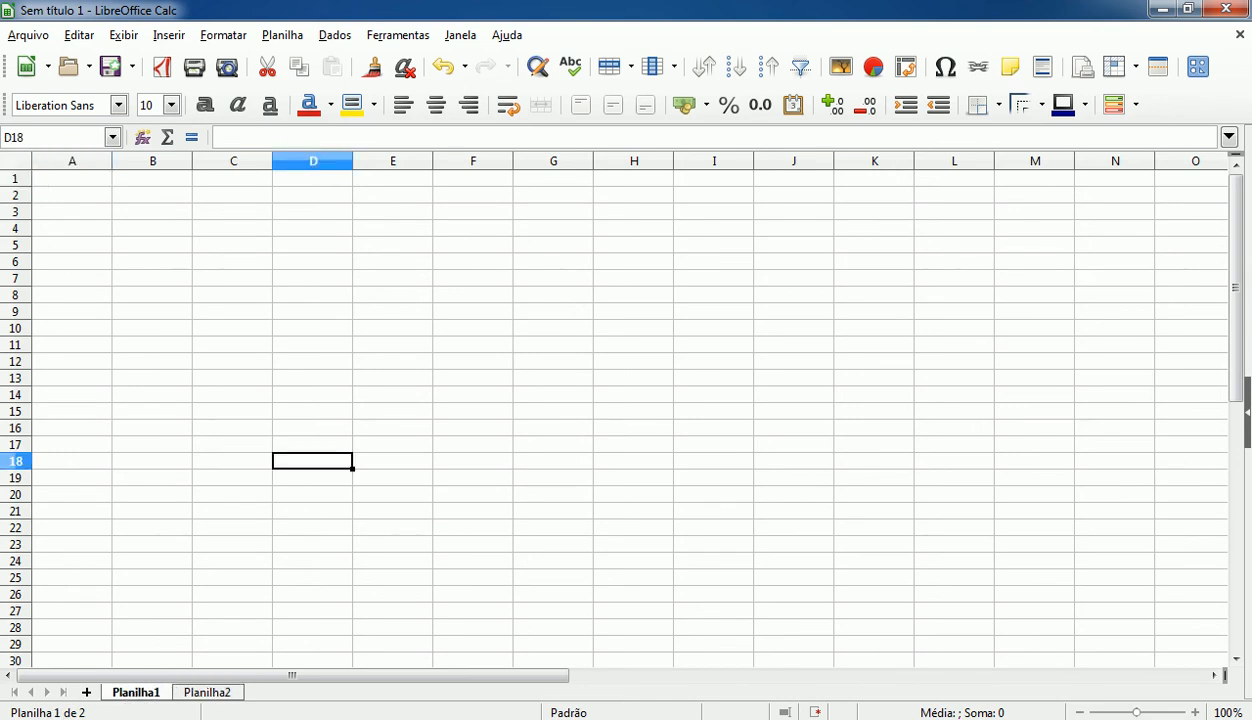
pyautogui.click(87, 691)
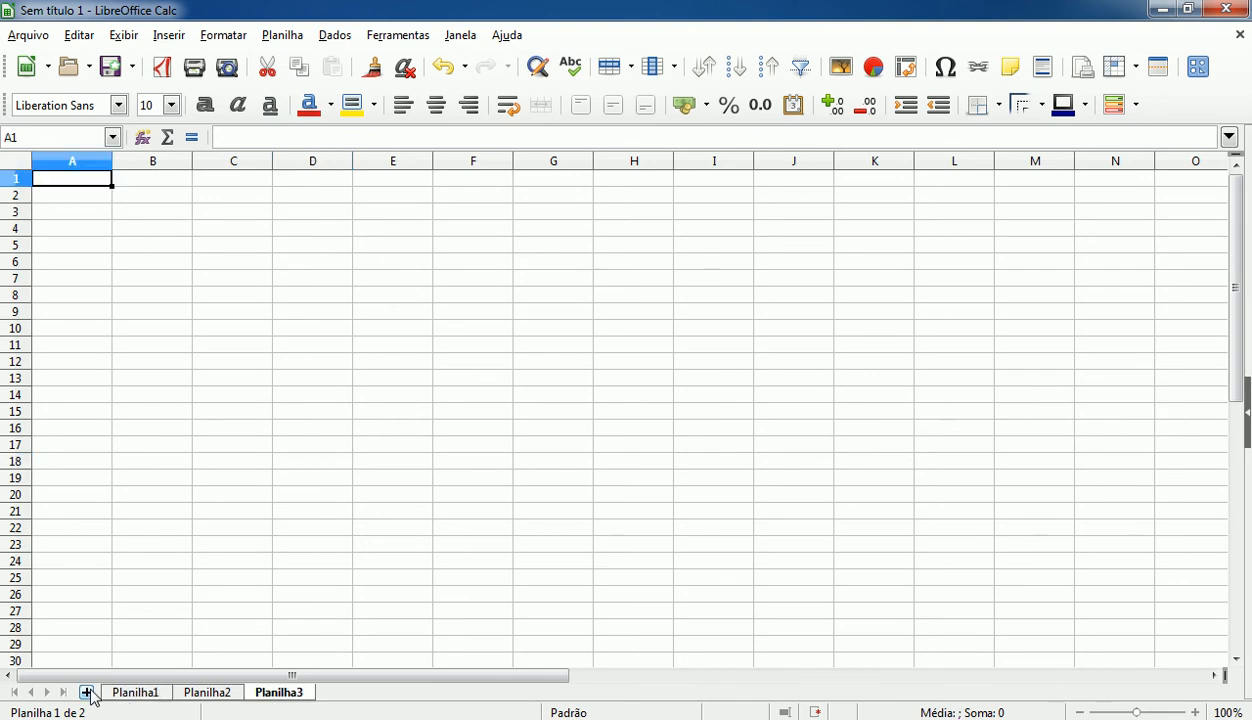
# Step: Rename the third sheet as "Nova Planilha"
pyautogui.rightClick(279, 697)
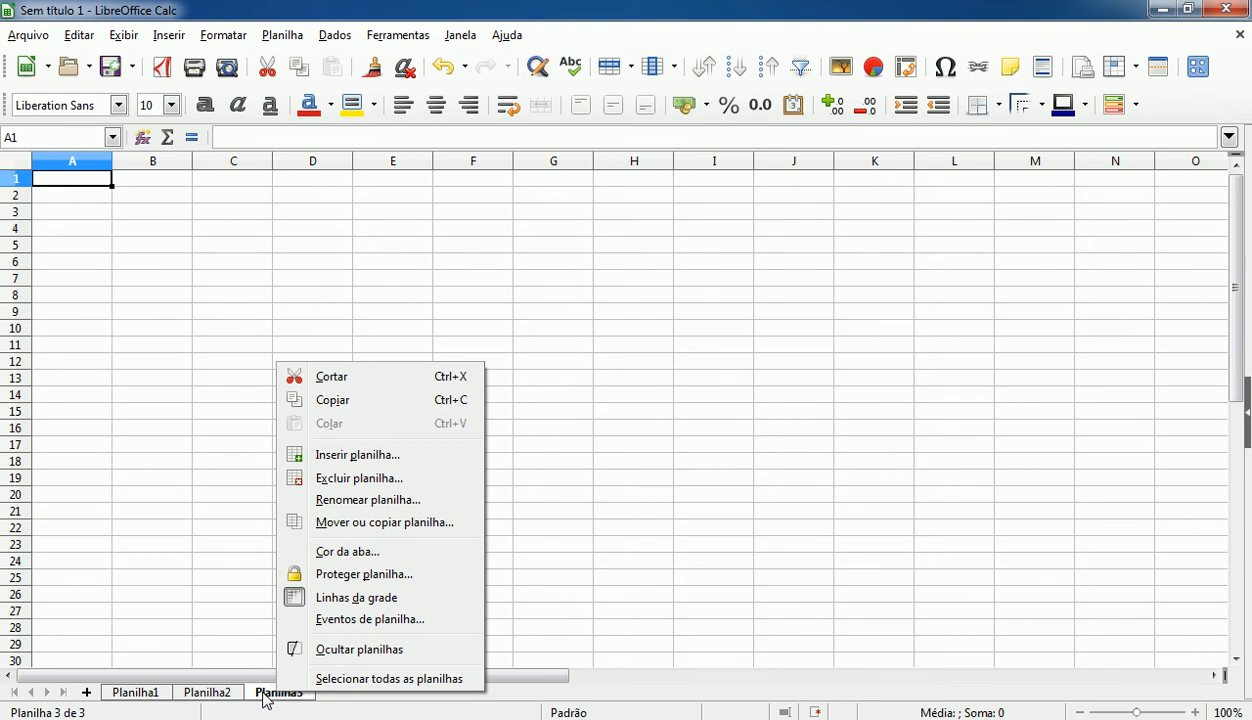
pyautogui.click(397, 507)
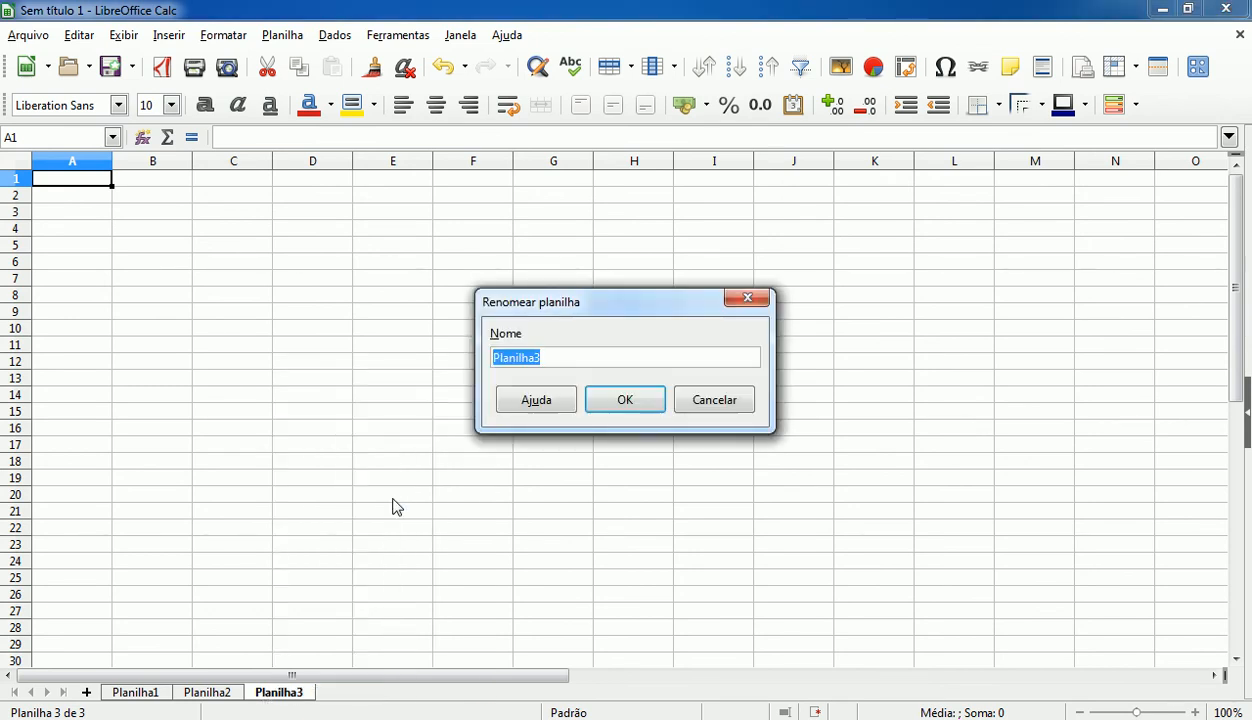
pyautogui.write('Nova Planilha')
pyautogui.press('Return')
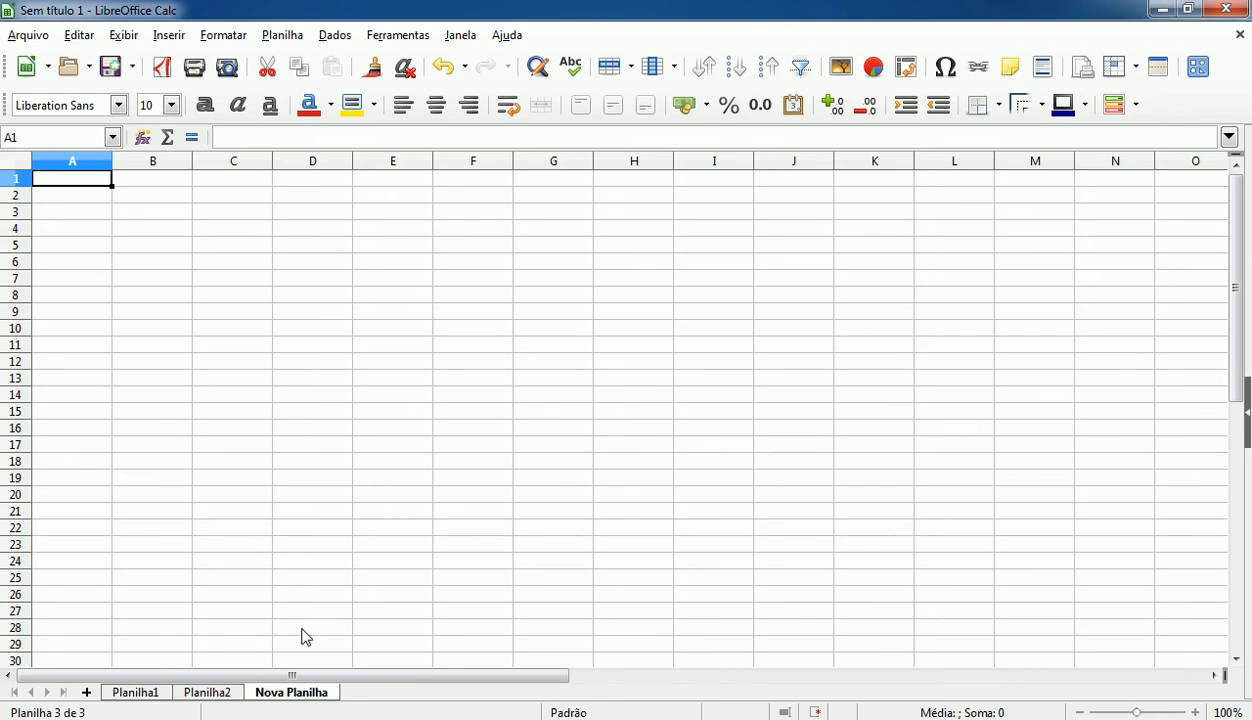
# Step: Switch back and forth between Planilha1, Planilha2 and Nova Planilha, ending on Planilha1
pyautogui.click(208, 692)
pyautogui.click(136, 692)
pyautogui.click(207, 692)
pyautogui.click(275, 692)
pyautogui.click(230, 692)
pyautogui.click(150, 692)
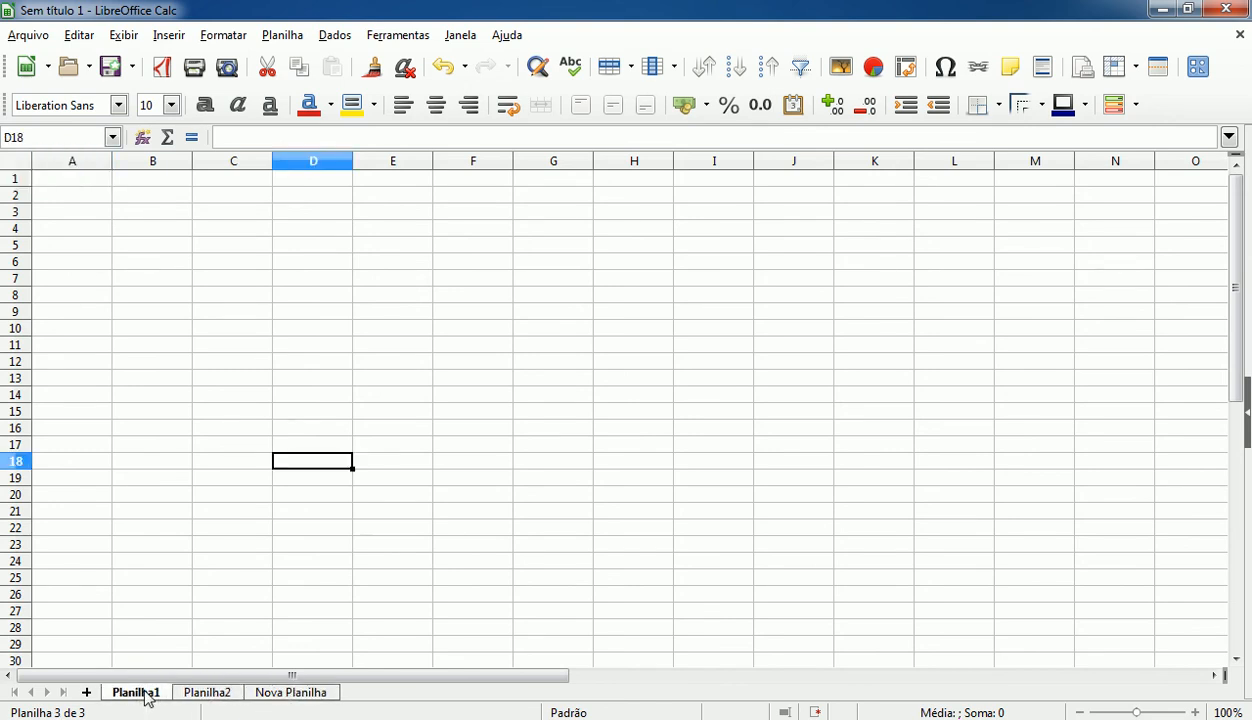
# Step: Delete the sheet Planilha2, confirming the removal, and return to Planilha1
pyautogui.click(207, 692)
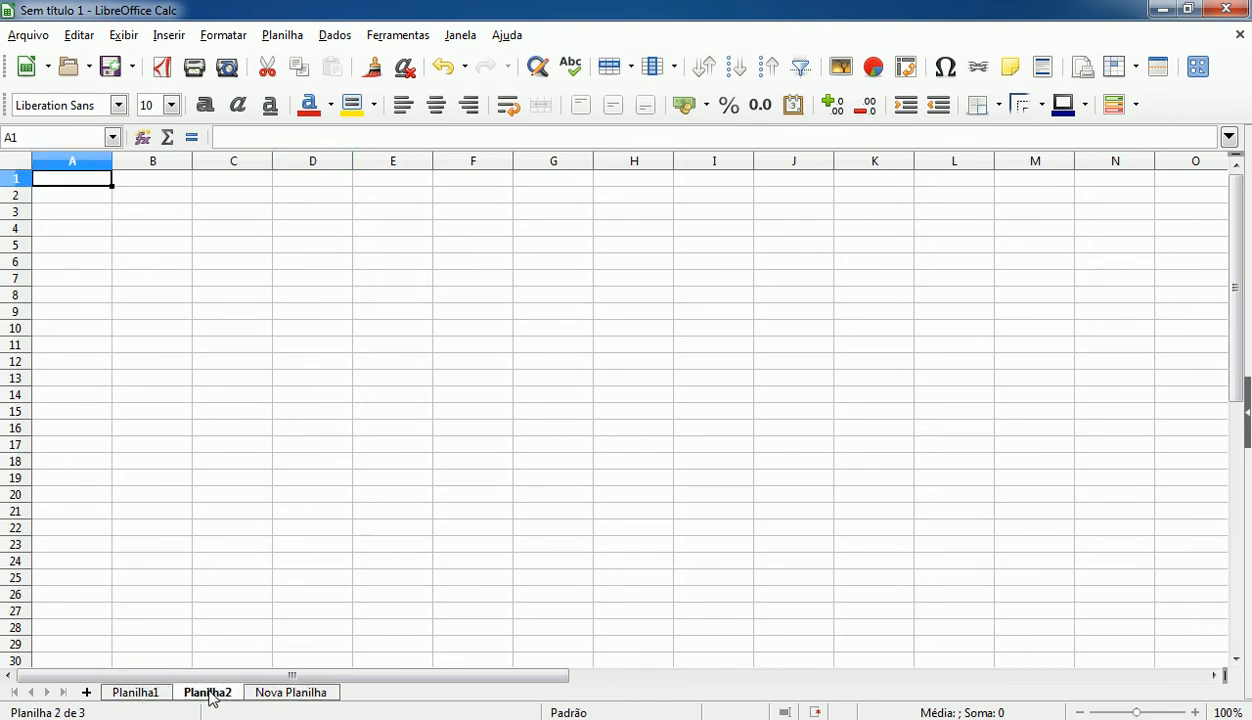
pyautogui.rightClick(210, 697)
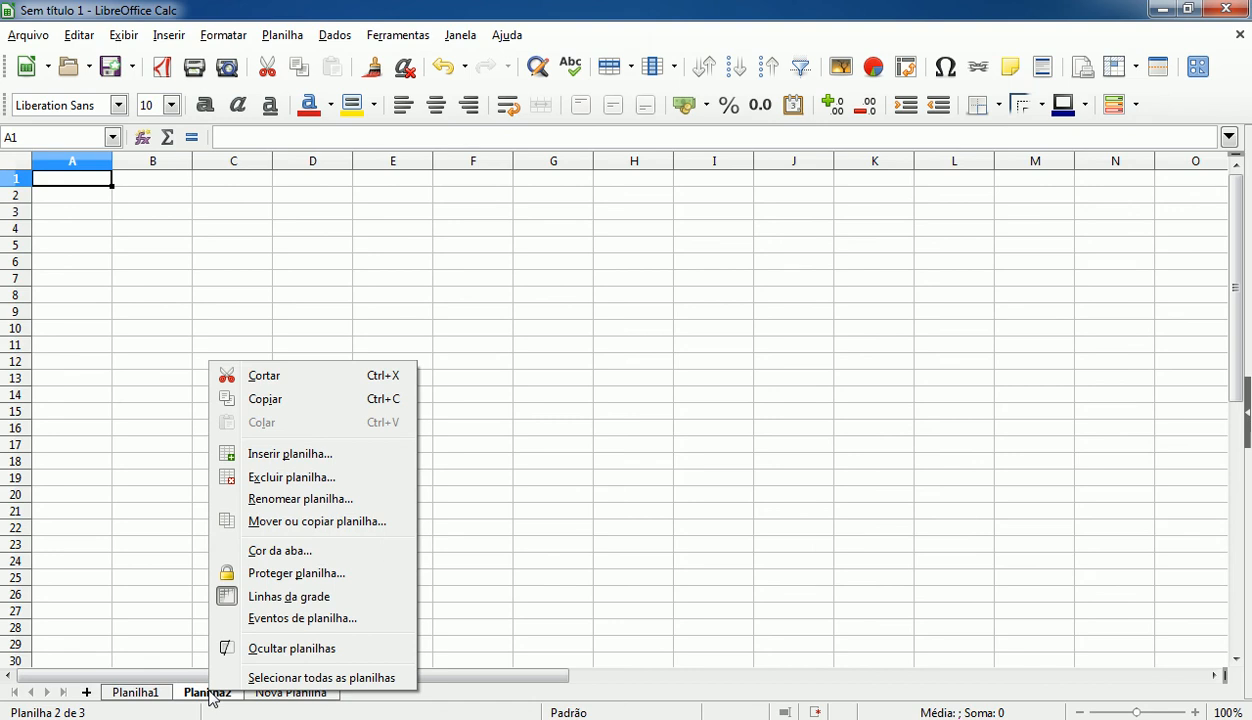
pyautogui.click(298, 478)
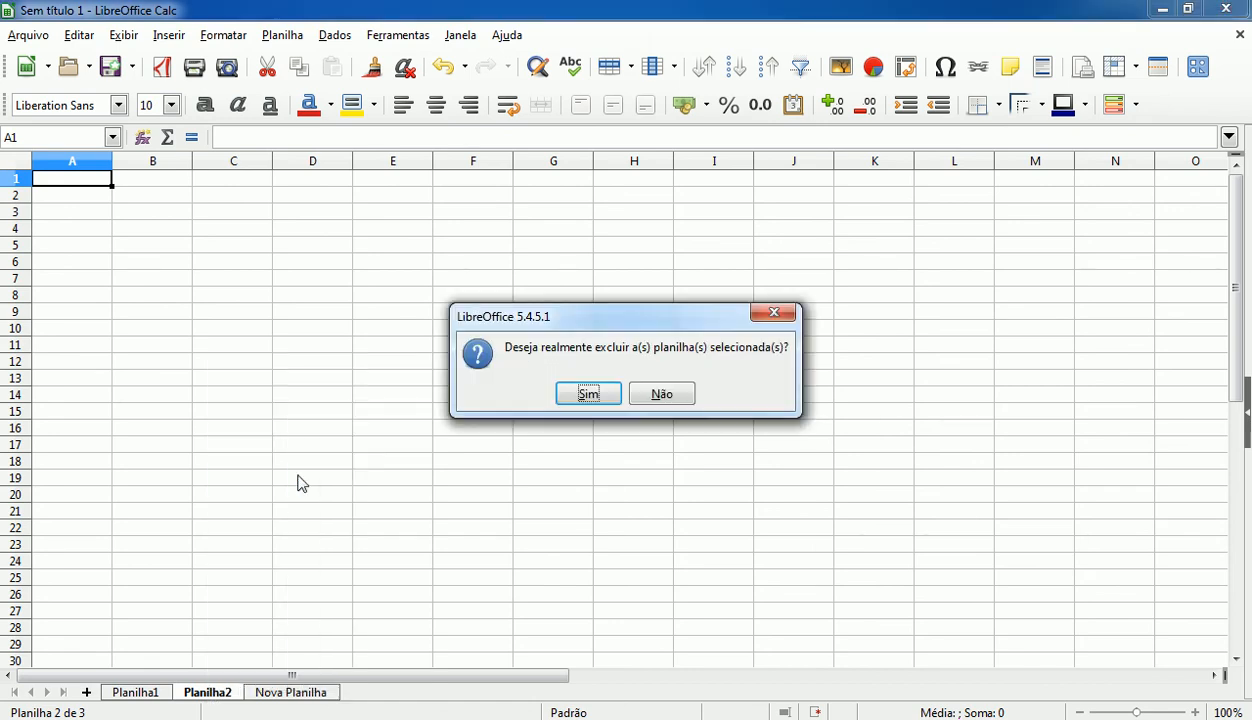
pyautogui.click(587, 394)
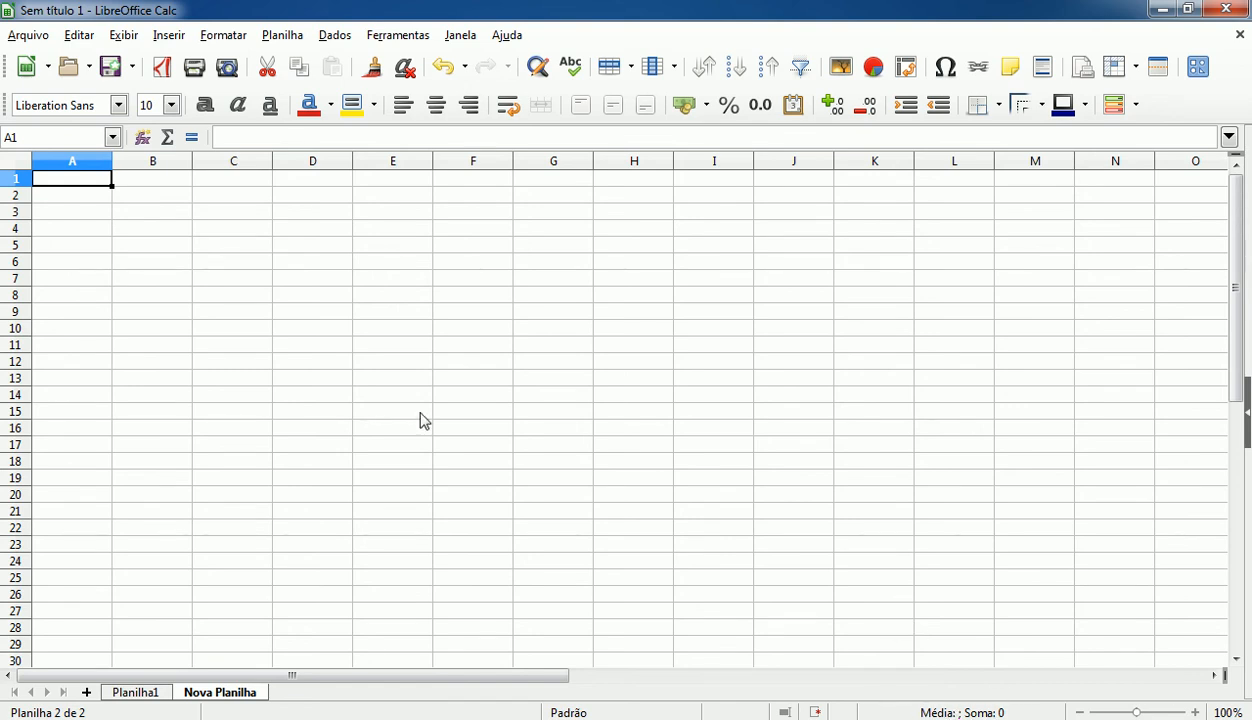
pyautogui.click(138, 690)
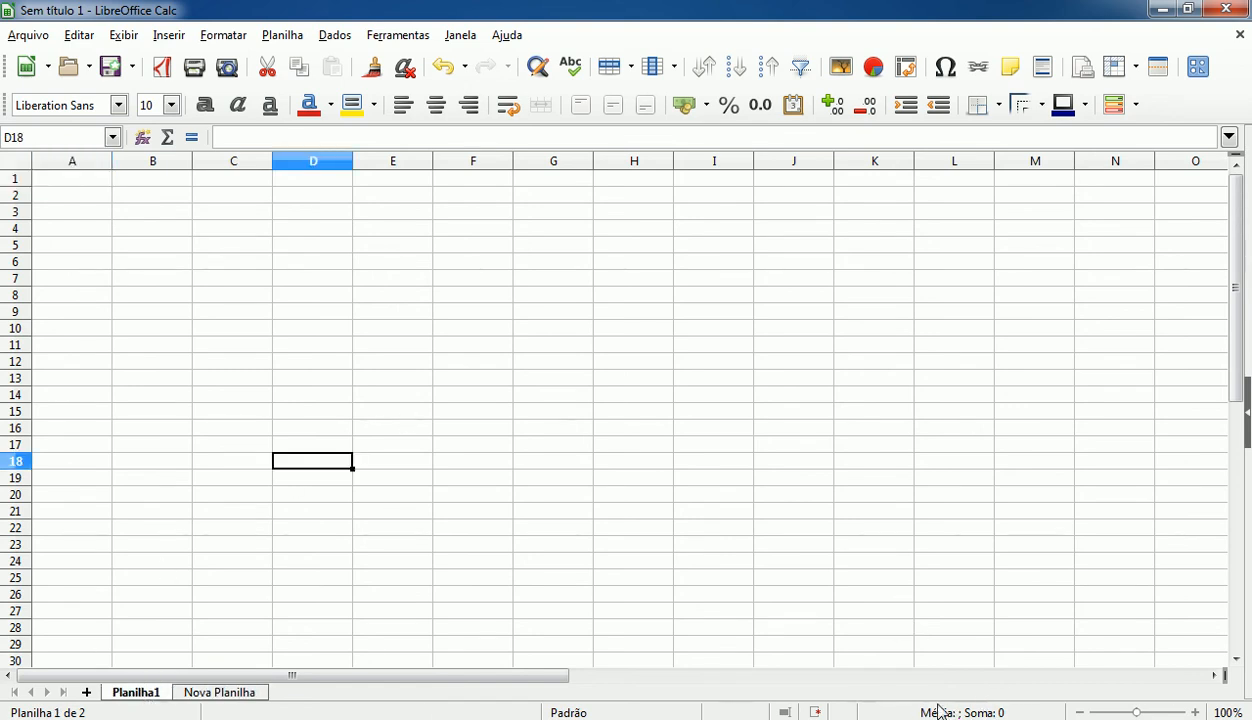